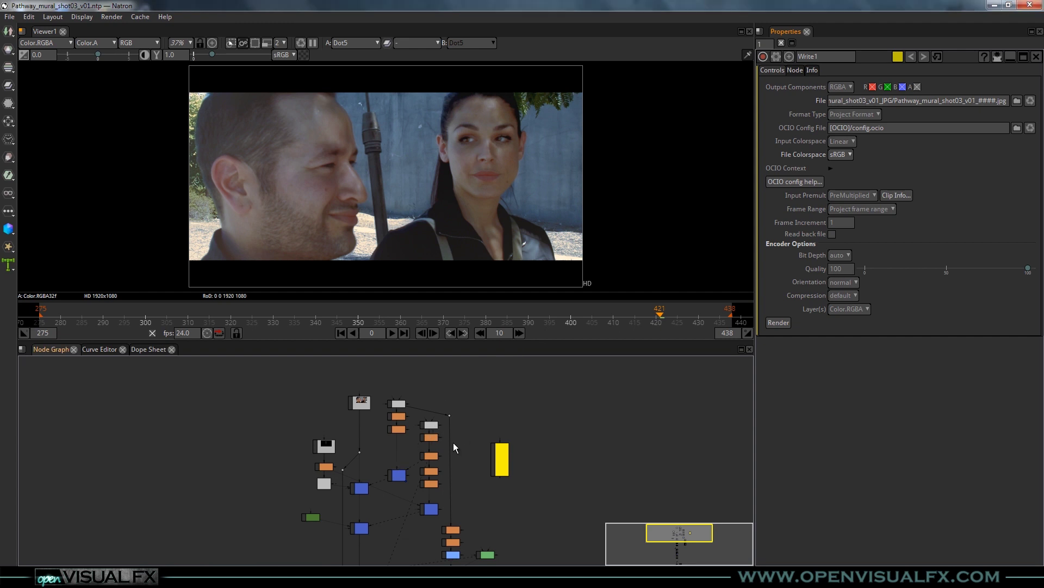
Go to frame 388 and show the Merge1 node's output in the viewer.
{"action": "left_click_drag", "start_coordinate": [453, 443], "coordinate": [461, 425]}
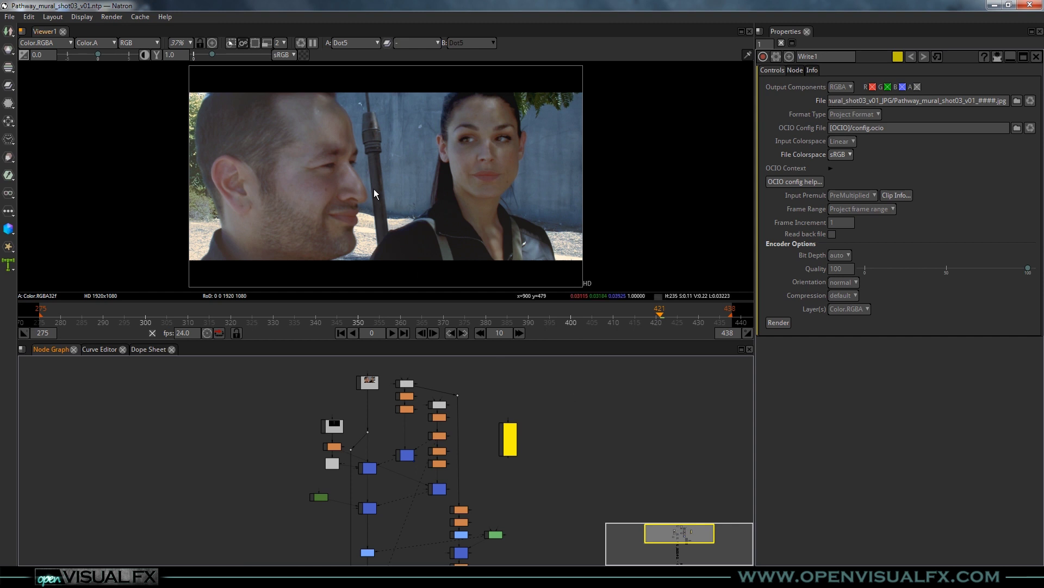
{"action": "scroll", "coordinate": [375, 190], "scroll_direction": "up", "scroll_amount": 4}
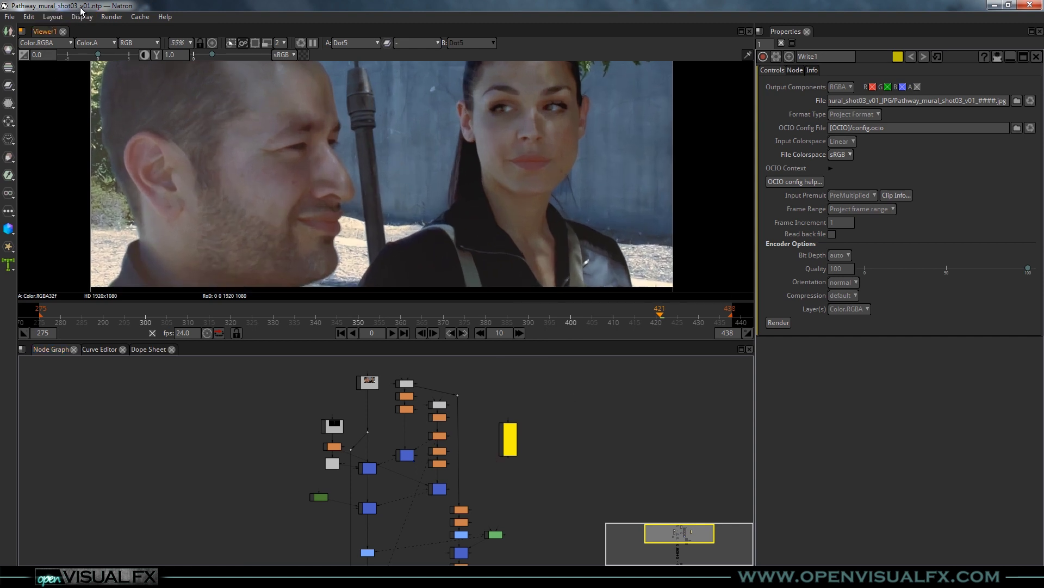
{"action": "scroll", "coordinate": [488, 208], "scroll_direction": "down", "scroll_amount": 2}
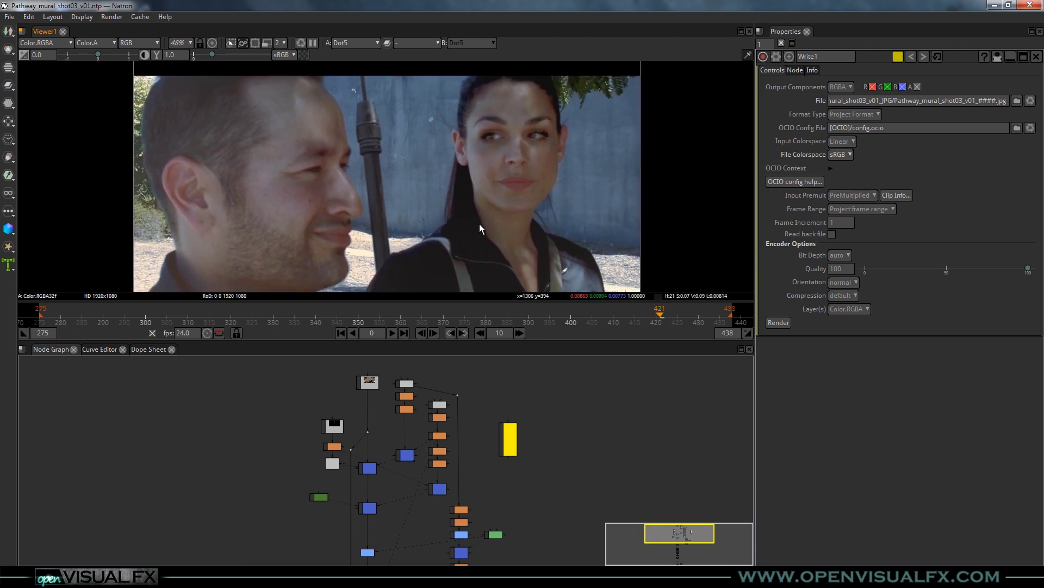
{"action": "mouse_move", "coordinate": [466, 483]}
{"action": "left_mouse_down"}
{"action": "mouse_move", "coordinate": [467, 450]}
{"action": "mouse_move", "coordinate": [481, 485]}
{"action": "left_mouse_up"}
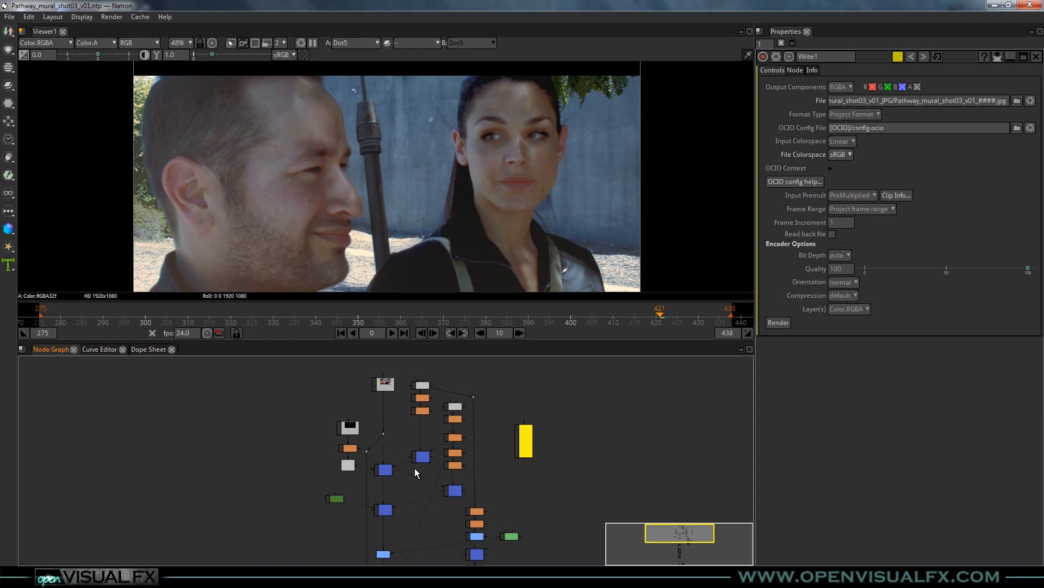
{"action": "left_click", "coordinate": [520, 314]}
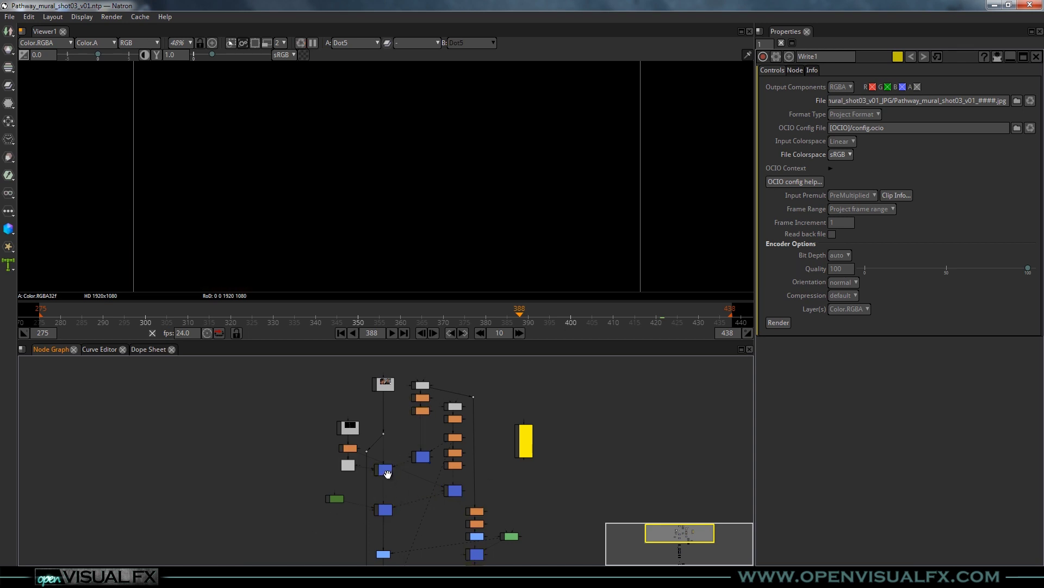
{"action": "key", "text": "1"}
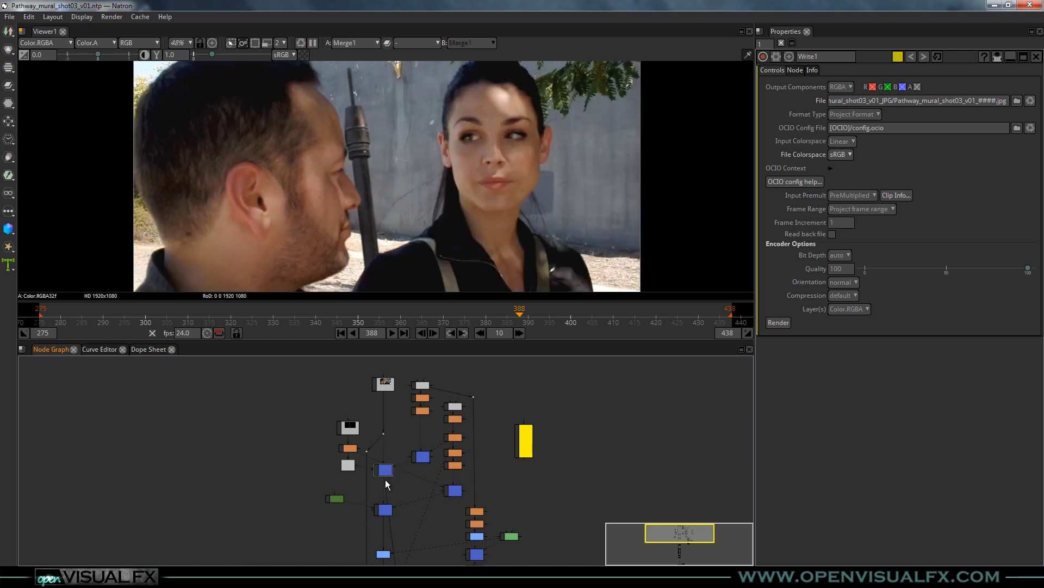
{"action": "left_click_drag", "start_coordinate": [429, 524], "coordinate": [423, 471]}
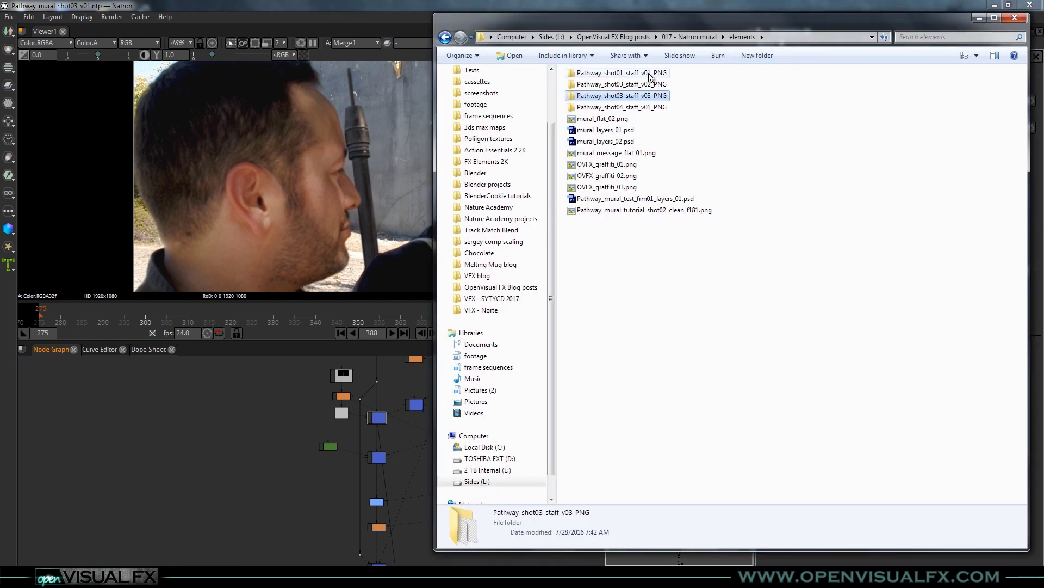
Preview the staff images in the Pathway_shot03_staff_v03_PNG folder, go back up to the elements folder and return to Natron.
{"action": "double_click", "coordinate": [632, 95]}
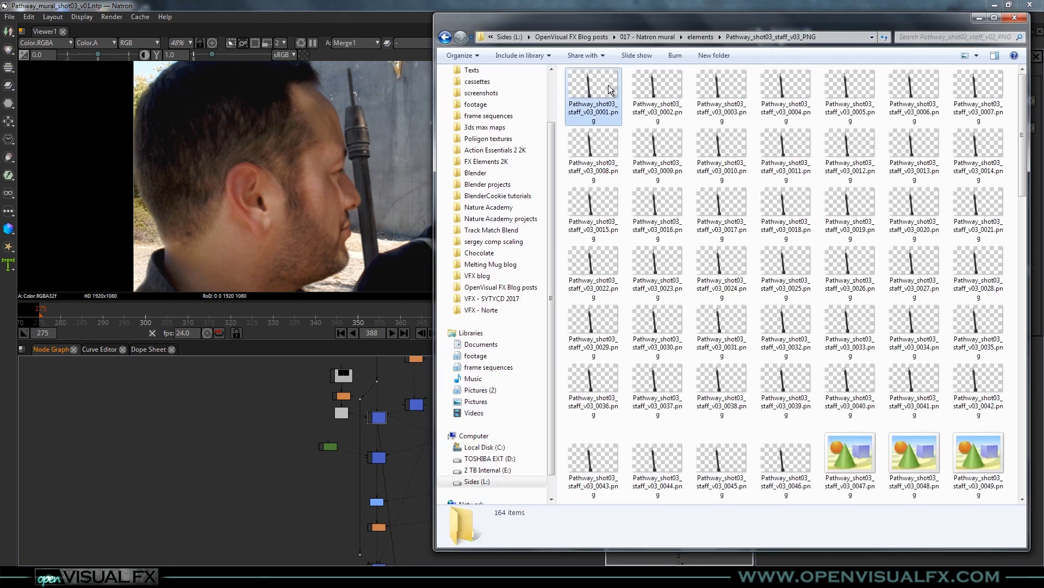
{"action": "double_click", "coordinate": [608, 85]}
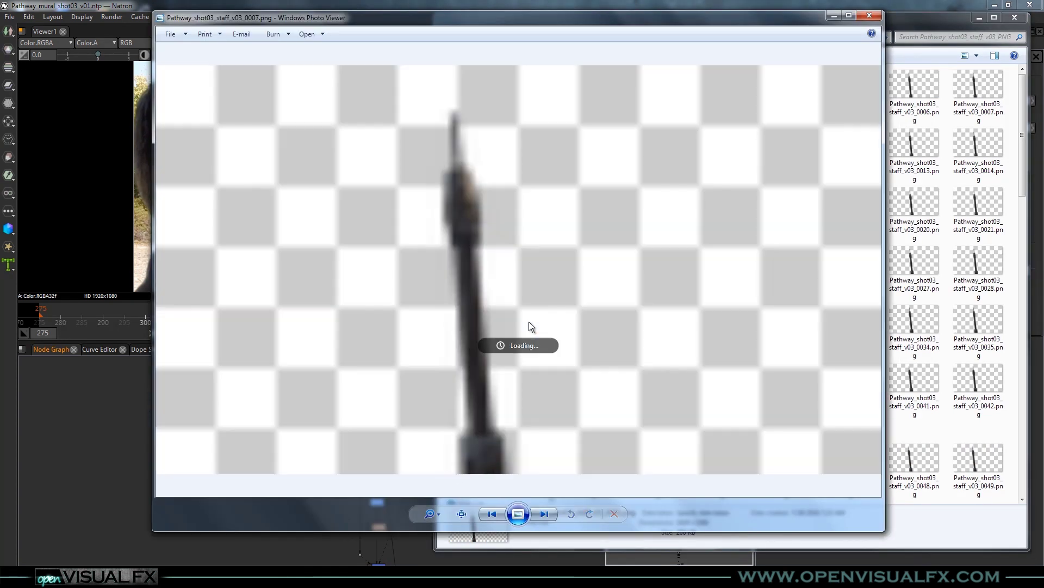
{"action": "key", "text": "Right"}
{"action": "key", "text": "Right"}
{"action": "key", "text": "Right"}
{"action": "key", "text": "Right"}
{"action": "key", "text": "Right"}
{"action": "key", "text": "Right"}
{"action": "key", "text": "Right"}
{"action": "key", "text": "Right"}
{"action": "key", "text": "Right"}
{"action": "key", "text": "Right"}
{"action": "key", "text": "Right"}
{"action": "key", "text": "Right"}
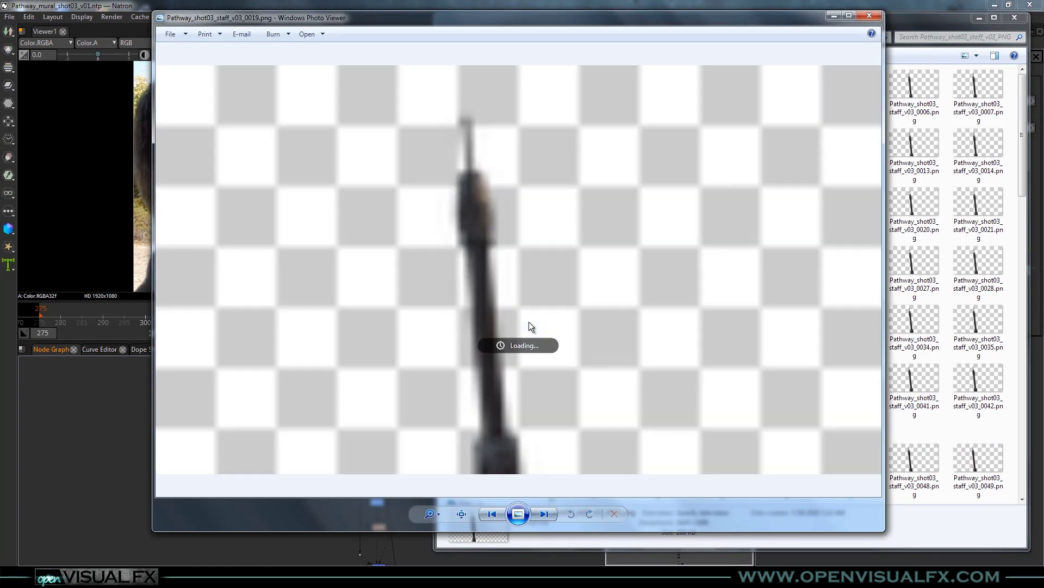
{"action": "left_click", "coordinate": [869, 16]}
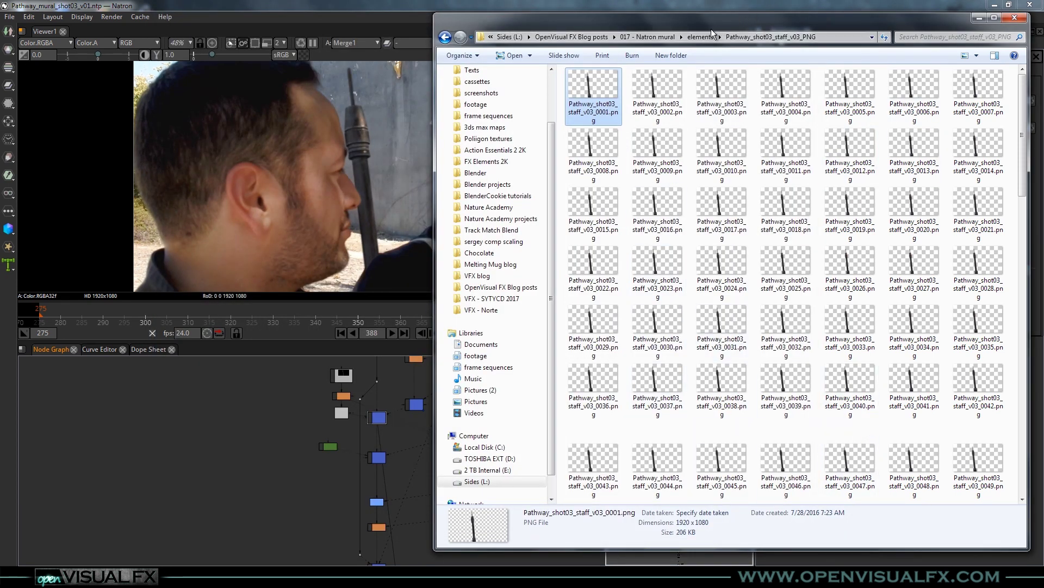
{"action": "left_click", "coordinate": [695, 38]}
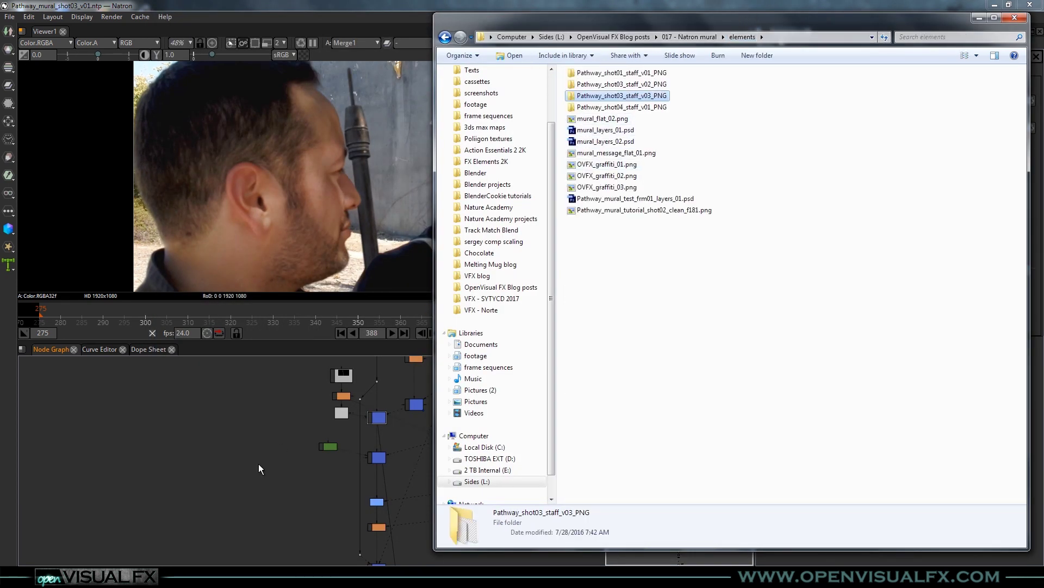
{"action": "left_click", "coordinate": [233, 483]}
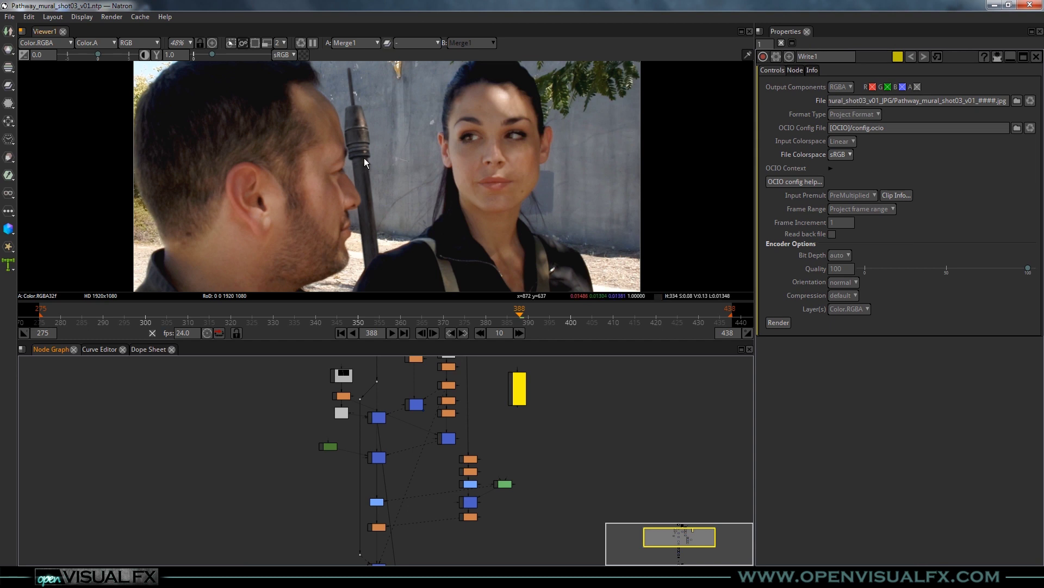
Move to frame 381 and examine the staff composite beside the man's face up close.
{"action": "scroll", "coordinate": [364, 158], "scroll_direction": "up", "scroll_amount": 4}
{"action": "scroll", "coordinate": [386, 204], "scroll_direction": "down", "scroll_amount": 3}
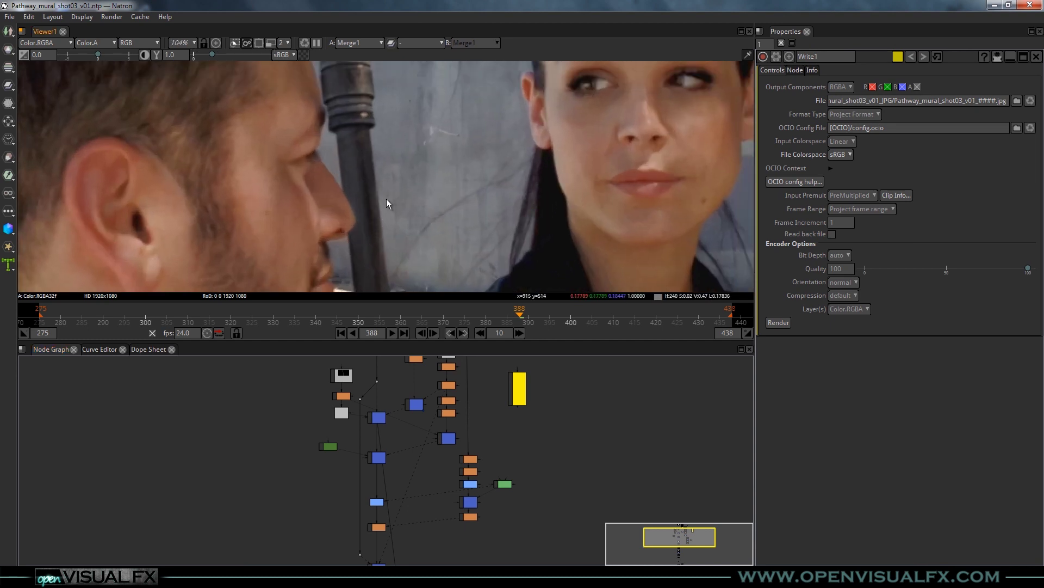
{"action": "left_click", "coordinate": [490, 313]}
{"action": "scroll", "coordinate": [364, 190], "scroll_direction": "down", "scroll_amount": 1}
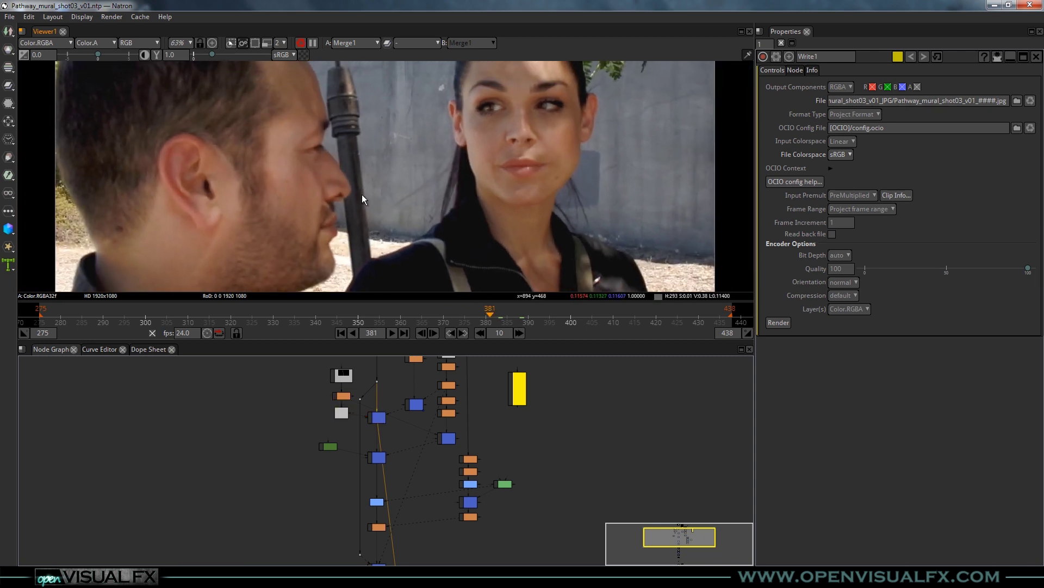
{"action": "scroll", "coordinate": [402, 463], "scroll_direction": "up", "scroll_amount": 3}
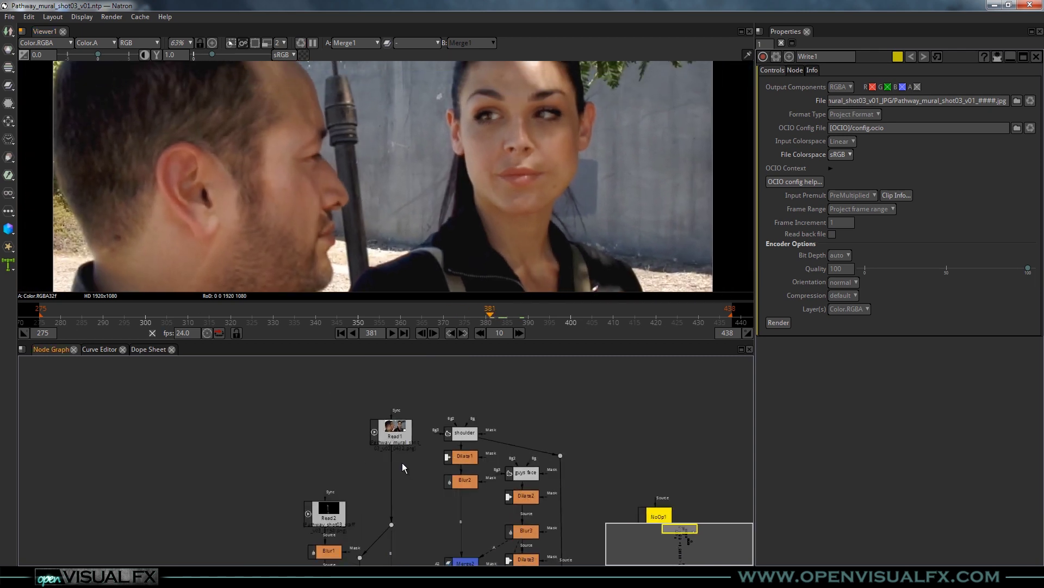
Show the original plate from Read1 in the viewer and examine the striped pole between the two actors.
{"action": "key", "text": "1"}
{"action": "scroll", "coordinate": [392, 229], "scroll_direction": "down", "scroll_amount": 1}
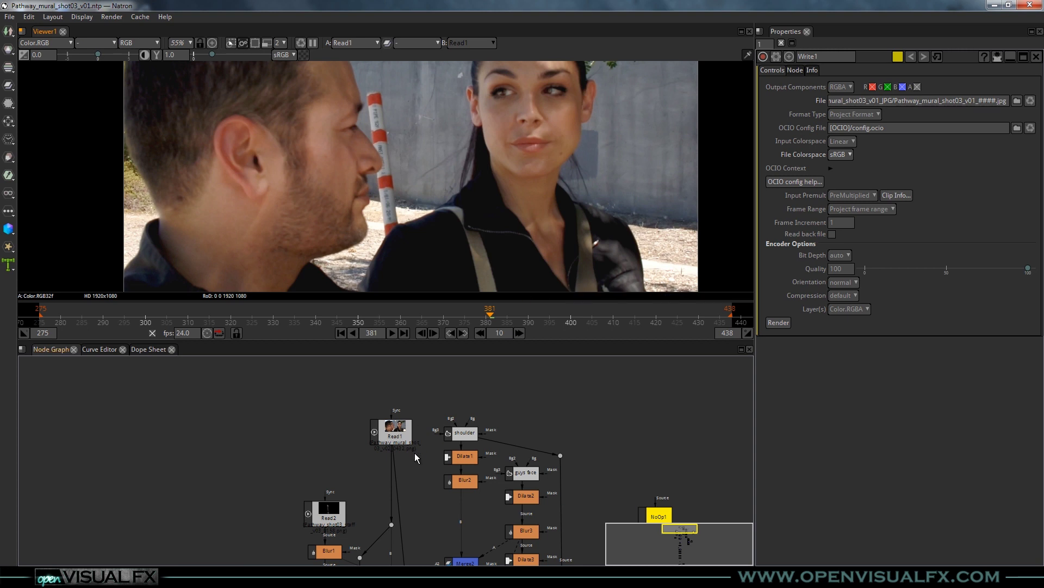
{"action": "left_click_drag", "start_coordinate": [422, 475], "coordinate": [410, 451]}
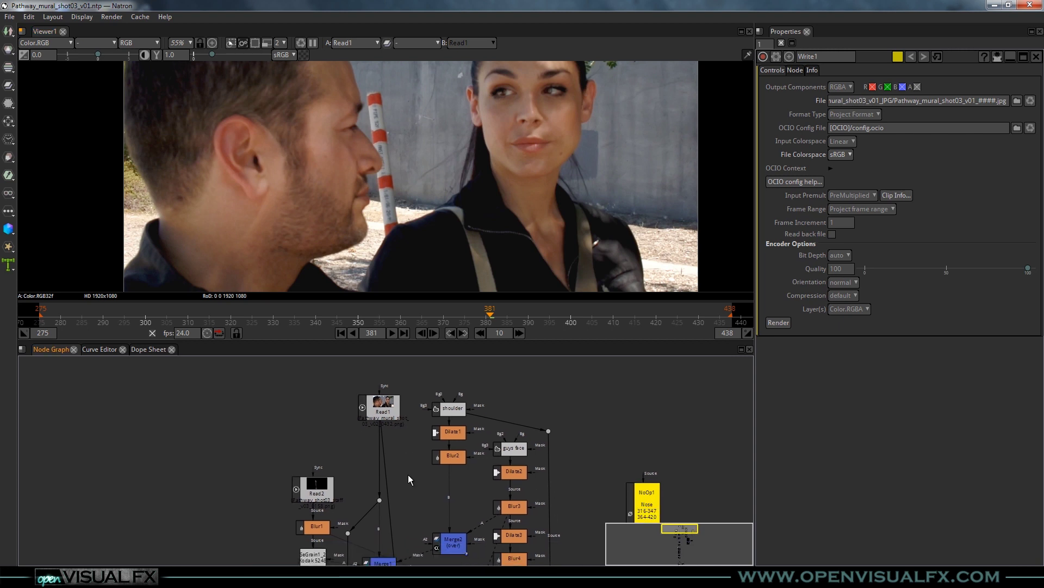
{"action": "left_click_drag", "start_coordinate": [408, 474], "coordinate": [373, 469]}
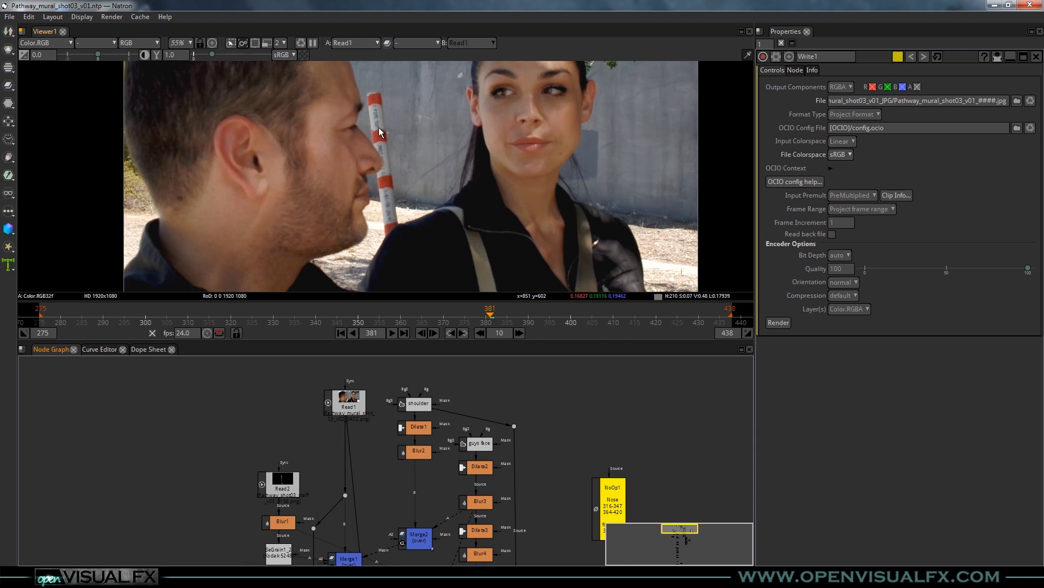
{"action": "left_click_drag", "start_coordinate": [369, 527], "coordinate": [359, 471]}
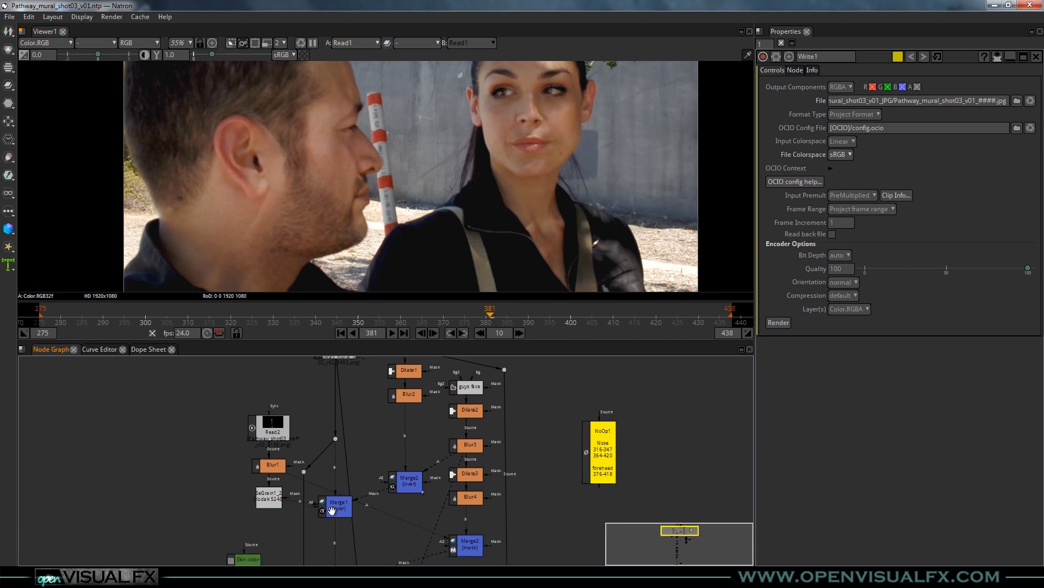
View the Merge1 result at frame 381 and examine the staff where it passes behind the man's face.
{"action": "left_click", "coordinate": [334, 509]}
{"action": "key", "text": "1"}
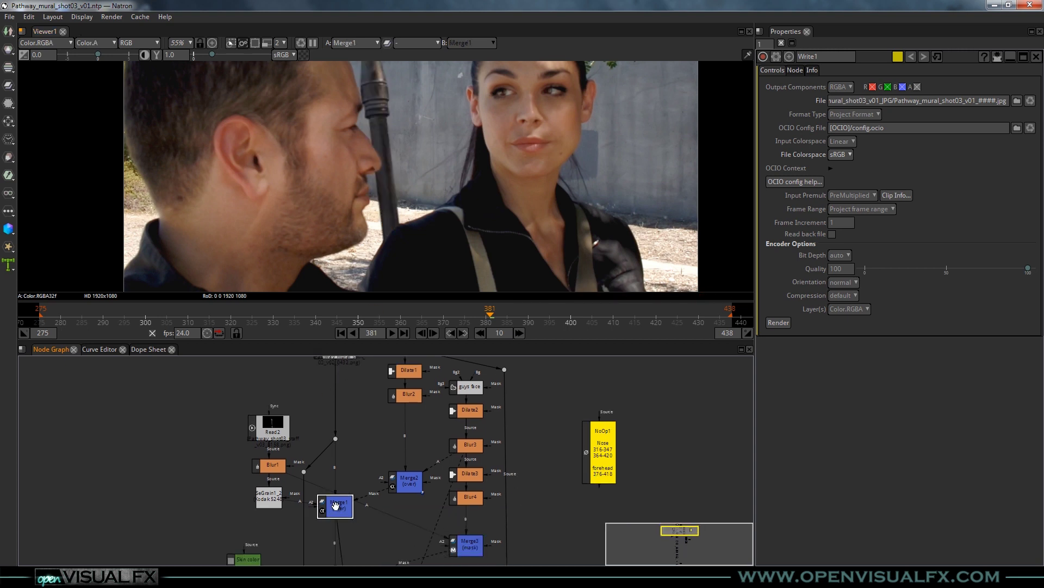
{"action": "scroll", "coordinate": [380, 234], "scroll_direction": "up", "scroll_amount": 3}
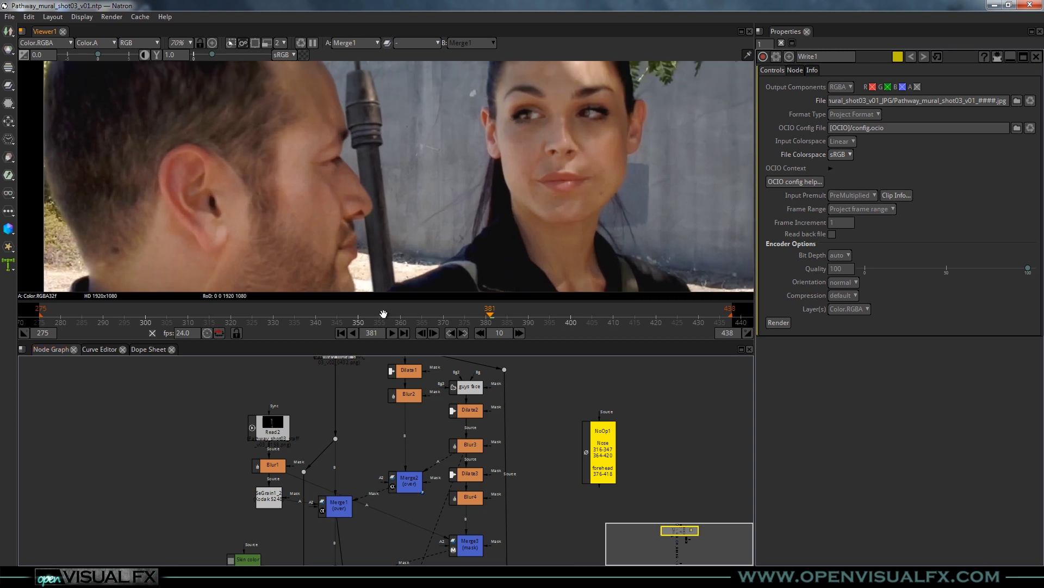
{"action": "left_click_drag", "start_coordinate": [411, 442], "coordinate": [405, 497]}
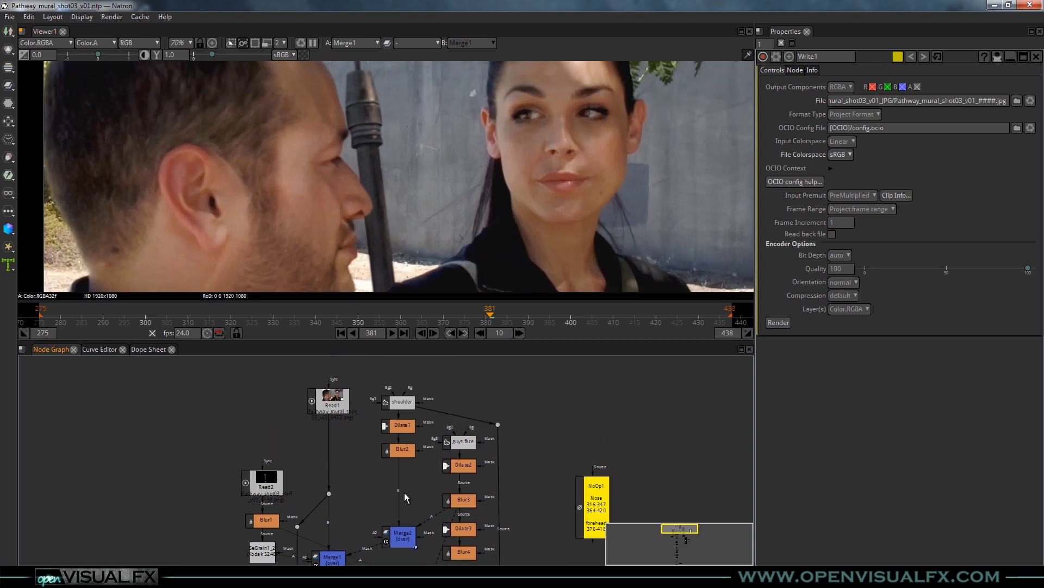
Inspect the roto shapes of the guys face node and of the shoulder node over the composite.
{"action": "double_click", "coordinate": [469, 443]}
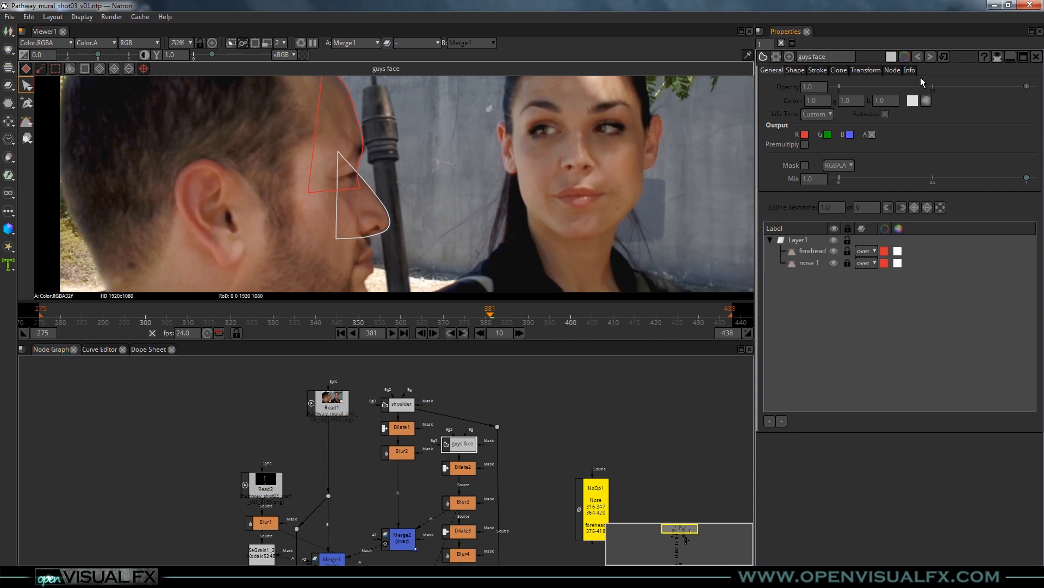
{"action": "left_click", "coordinate": [1037, 57]}
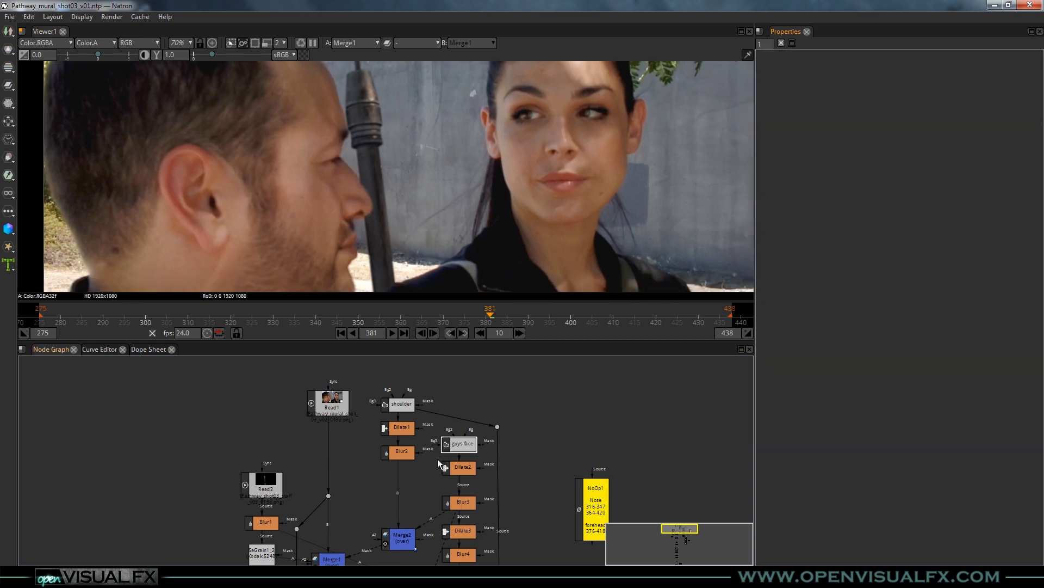
{"action": "double_click", "coordinate": [409, 404]}
{"action": "scroll", "coordinate": [409, 158], "scroll_direction": "up", "scroll_amount": 3}
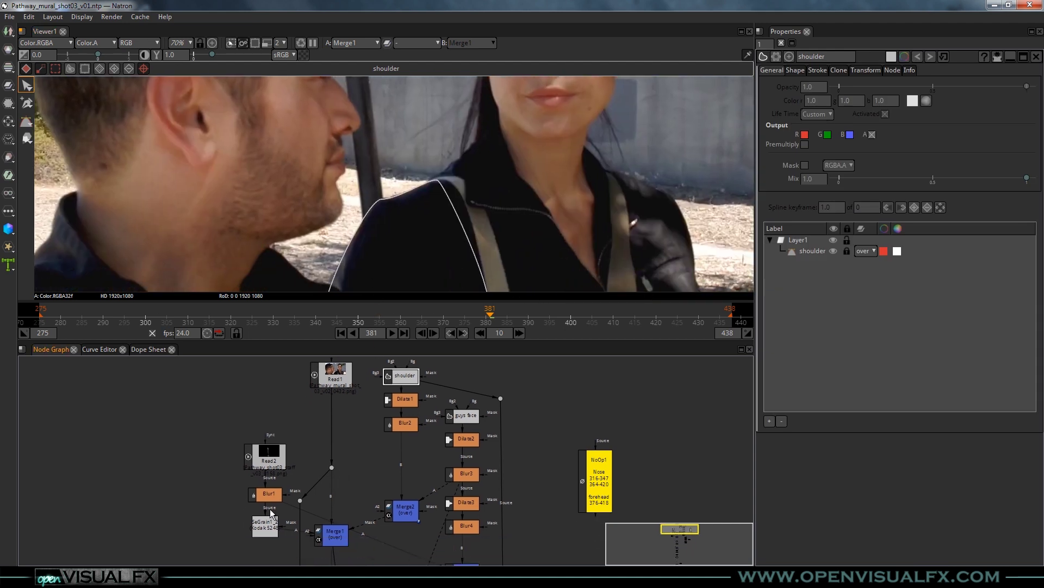
Show the SeGrain1_2 output in the viewer to examine the unmasked staff against the shoulder shape.
{"action": "left_click", "coordinate": [266, 529]}
{"action": "key", "text": "1"}
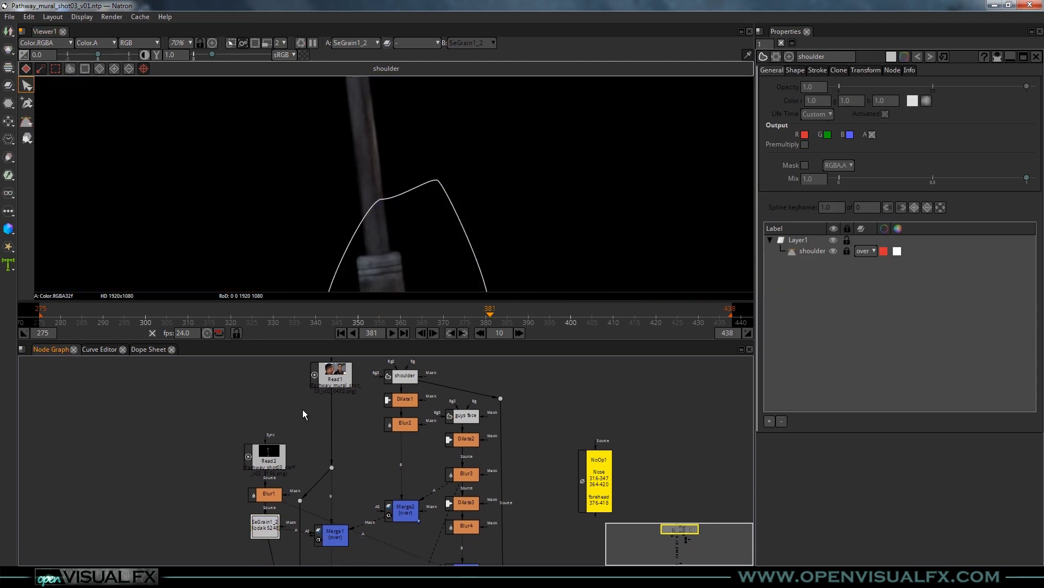
{"action": "scroll", "coordinate": [385, 171], "scroll_direction": "down", "scroll_amount": 2}
{"action": "left_click_drag", "start_coordinate": [392, 224], "coordinate": [396, 182]}
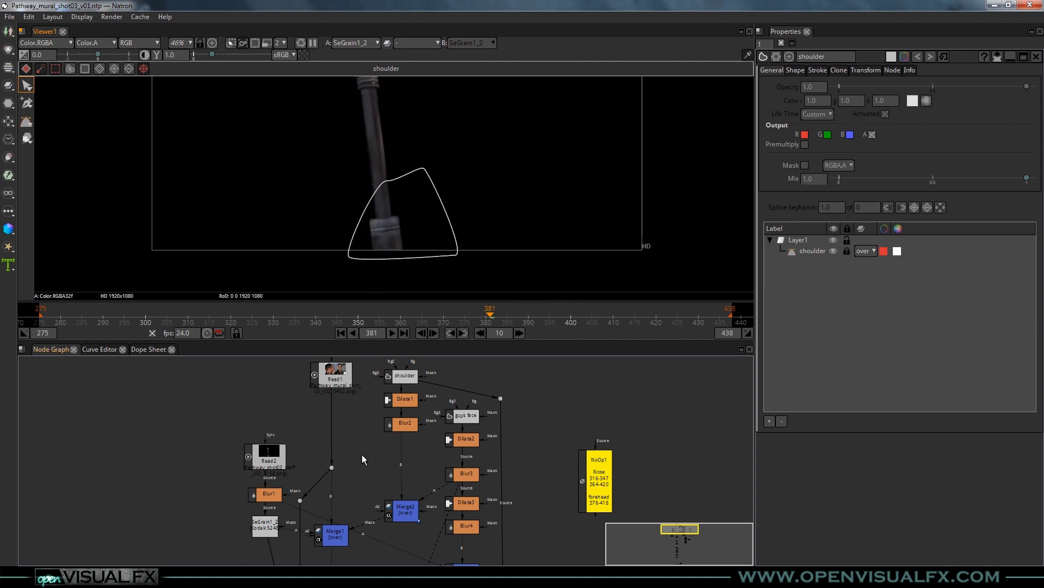
Display Merge1 in the viewer and disable the Read1 plate node to isolate the masked staff.
{"action": "left_click_drag", "start_coordinate": [329, 532], "coordinate": [319, 456]}
{"action": "left_click", "coordinate": [319, 462]}
{"action": "key", "text": "1"}
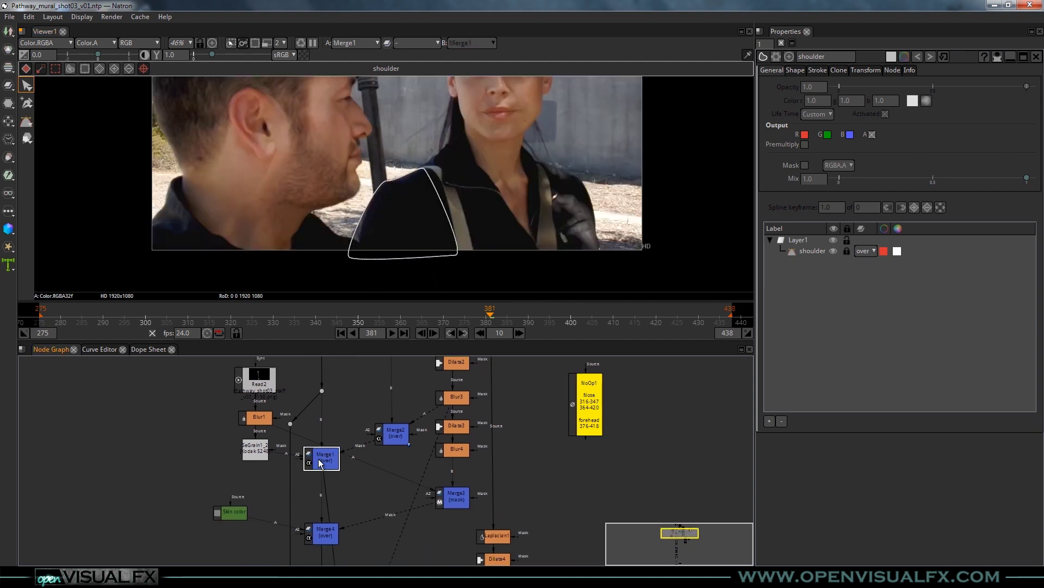
{"action": "left_click_drag", "start_coordinate": [338, 422], "coordinate": [341, 478]}
{"action": "left_click_drag", "start_coordinate": [334, 391], "coordinate": [340, 433]}
{"action": "left_click", "coordinate": [336, 401]}
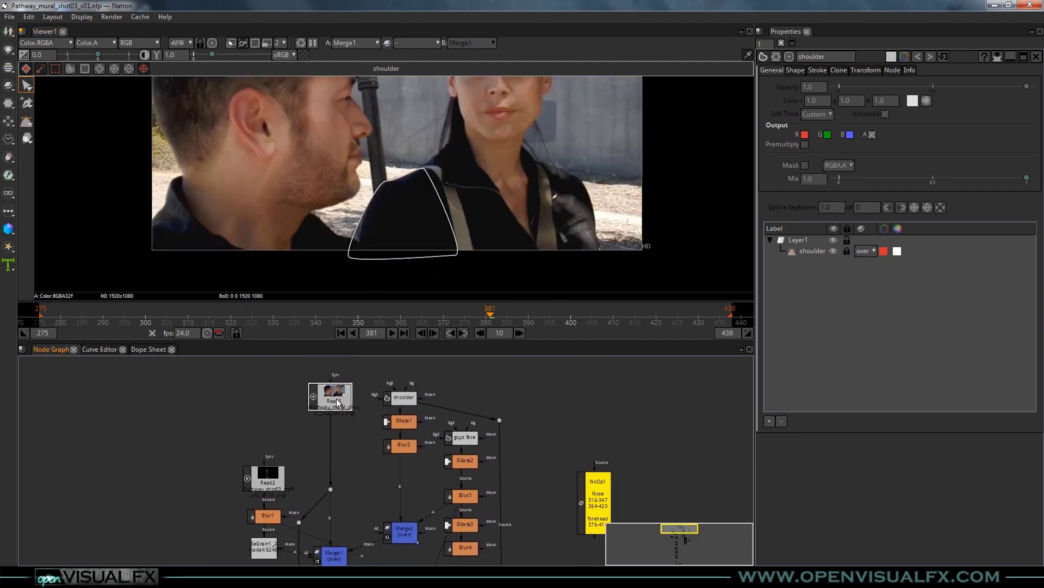
{"action": "key", "text": "d"}
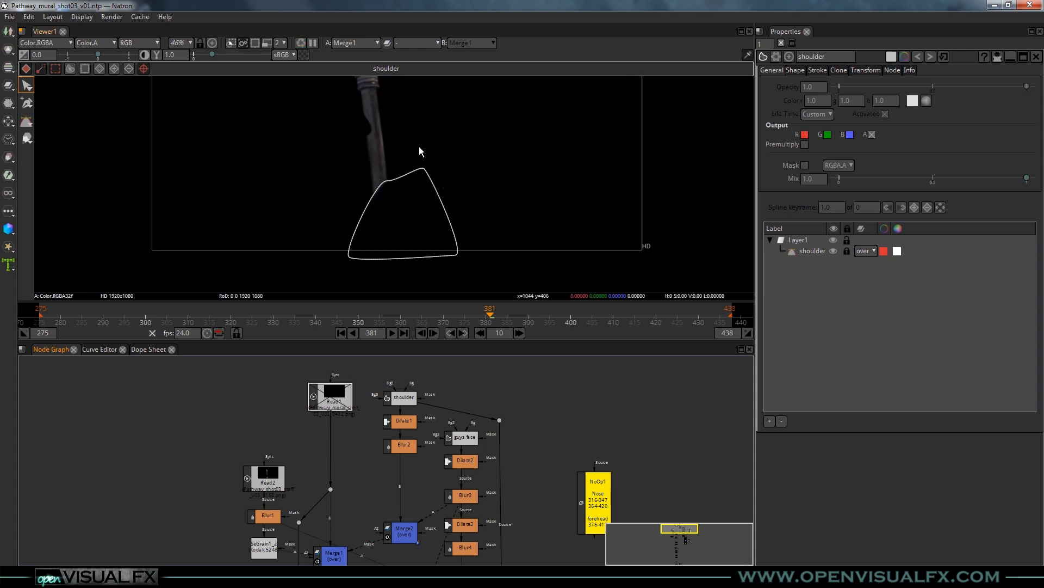
Check the masked staff's alpha channel in the viewer against its color, with the shoulder node's properties closed.
{"action": "key", "text": "a"}
{"action": "key", "text": "a"}
{"action": "left_click_drag", "start_coordinate": [420, 160], "coordinate": [419, 187]}
{"action": "left_click_drag", "start_coordinate": [369, 477], "coordinate": [361, 408]}
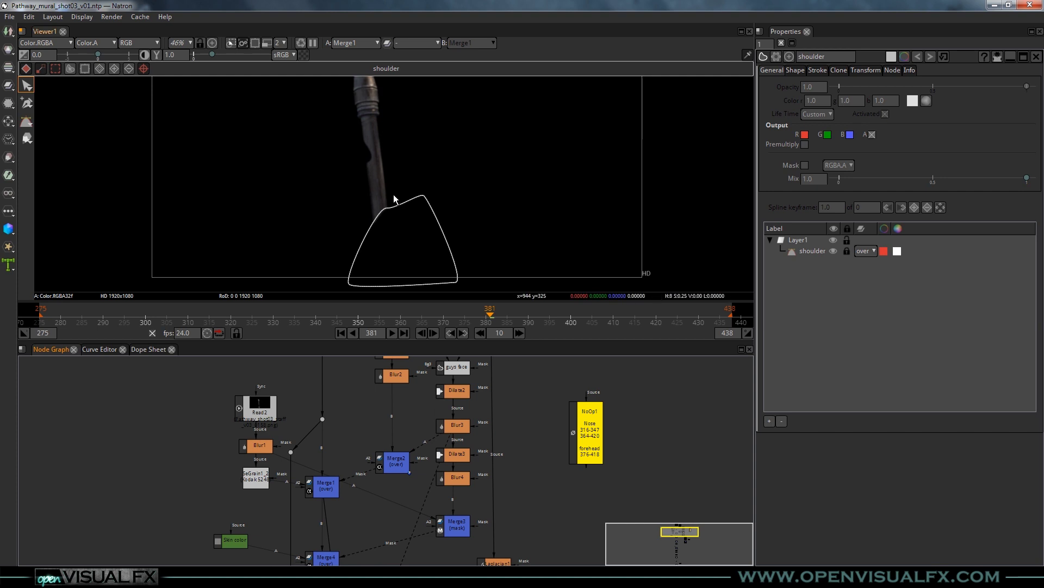
{"action": "left_click", "coordinate": [1037, 56]}
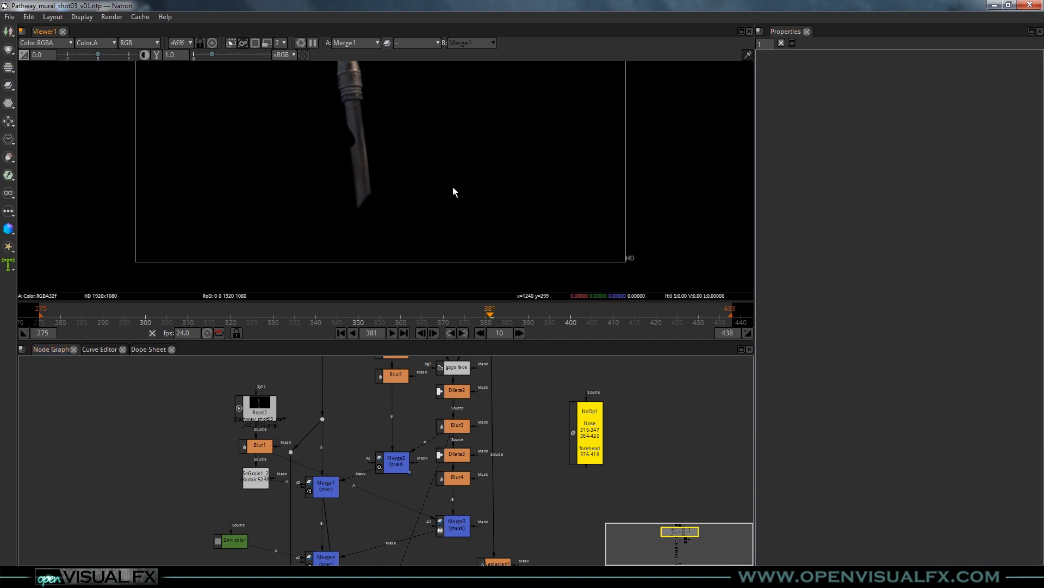
{"action": "left_click_drag", "start_coordinate": [454, 194], "coordinate": [455, 240]}
{"action": "key", "text": "a"}
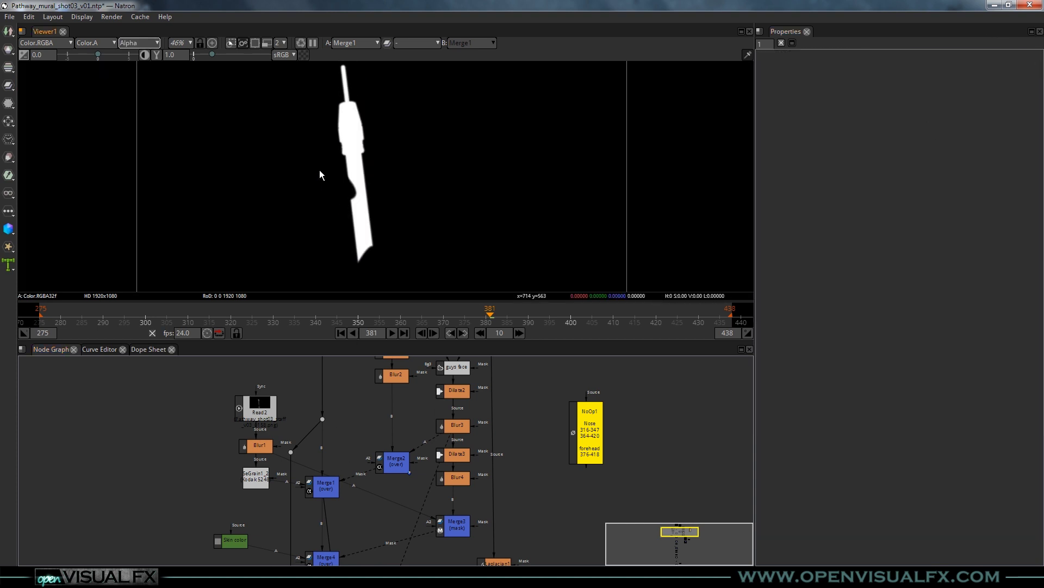
{"action": "key", "text": "a"}
{"action": "left_click_drag", "start_coordinate": [347, 485], "coordinate": [327, 561]}
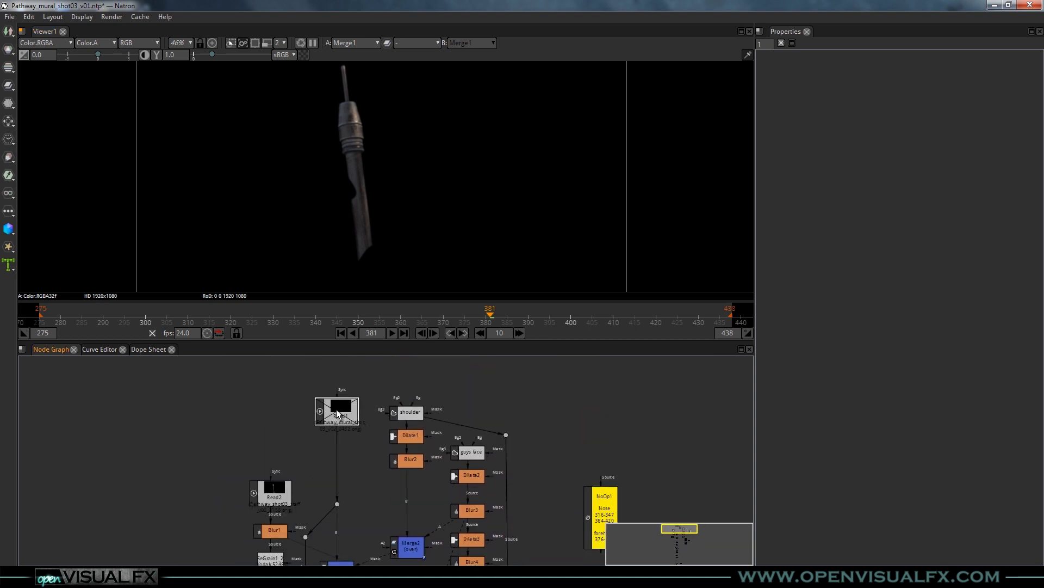
Re-enable the Read1 plate node and examine the composited staff beside the man's nose in the Merge1 output.
{"action": "key", "text": "d"}
{"action": "left_click_drag", "start_coordinate": [349, 517], "coordinate": [350, 425]}
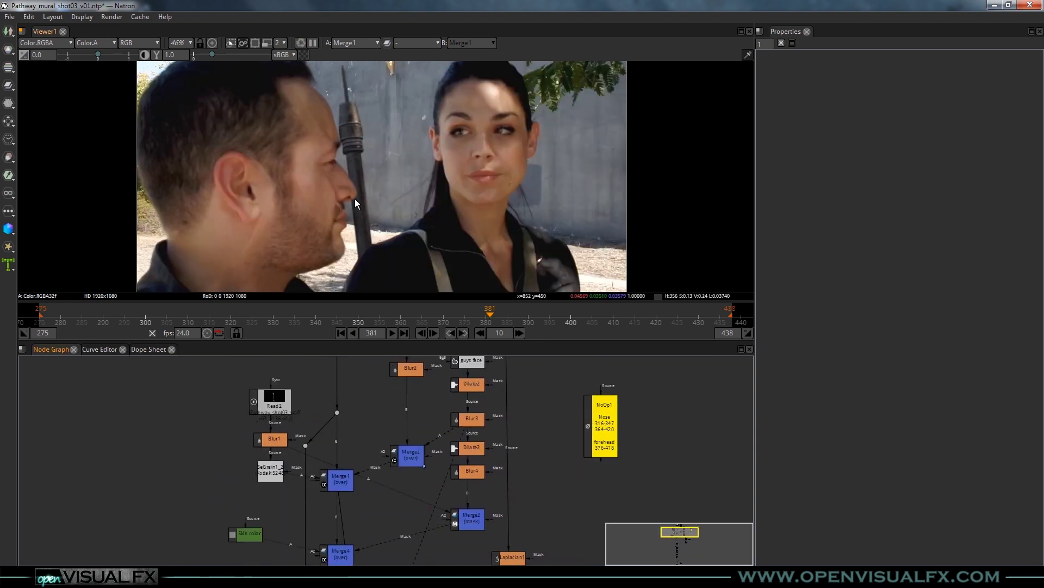
{"action": "scroll", "coordinate": [354, 200], "scroll_direction": "up", "scroll_amount": 4}
{"action": "scroll", "coordinate": [402, 214], "scroll_direction": "down", "scroll_amount": 1}
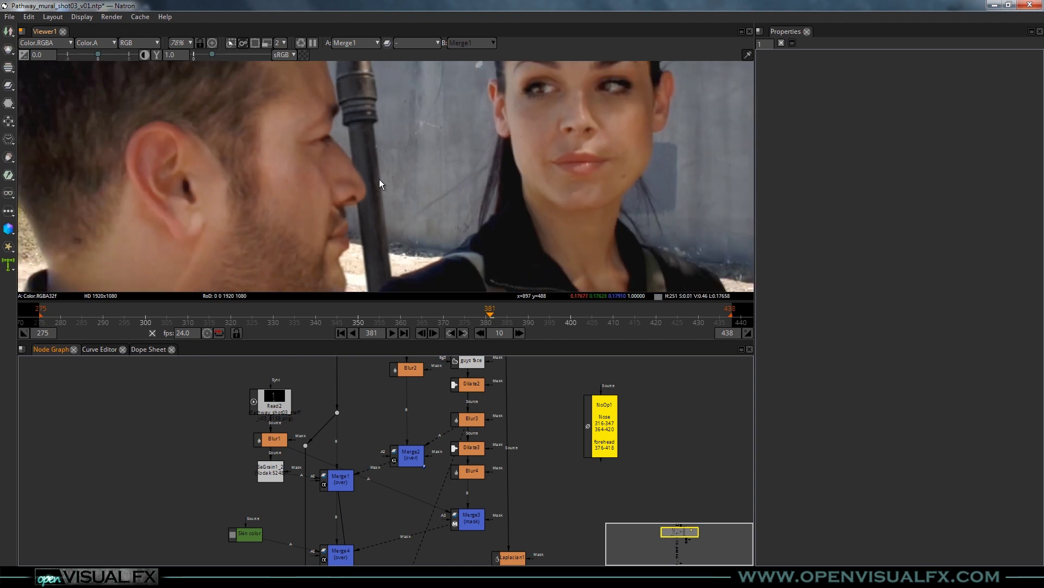
{"action": "scroll", "coordinate": [417, 208], "scroll_direction": "down", "scroll_amount": 1}
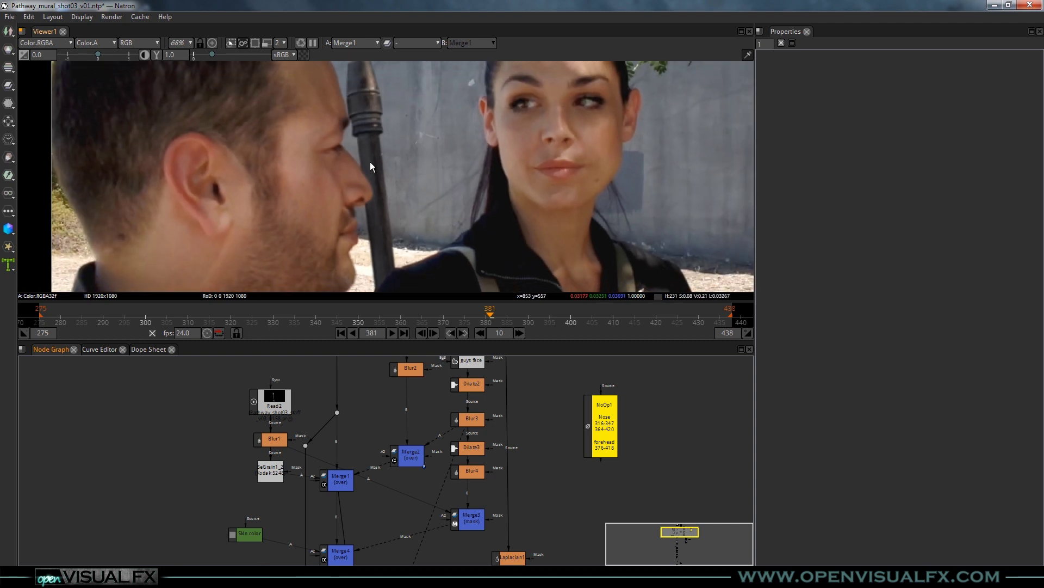
{"action": "scroll", "coordinate": [368, 174], "scroll_direction": "up", "scroll_amount": 3}
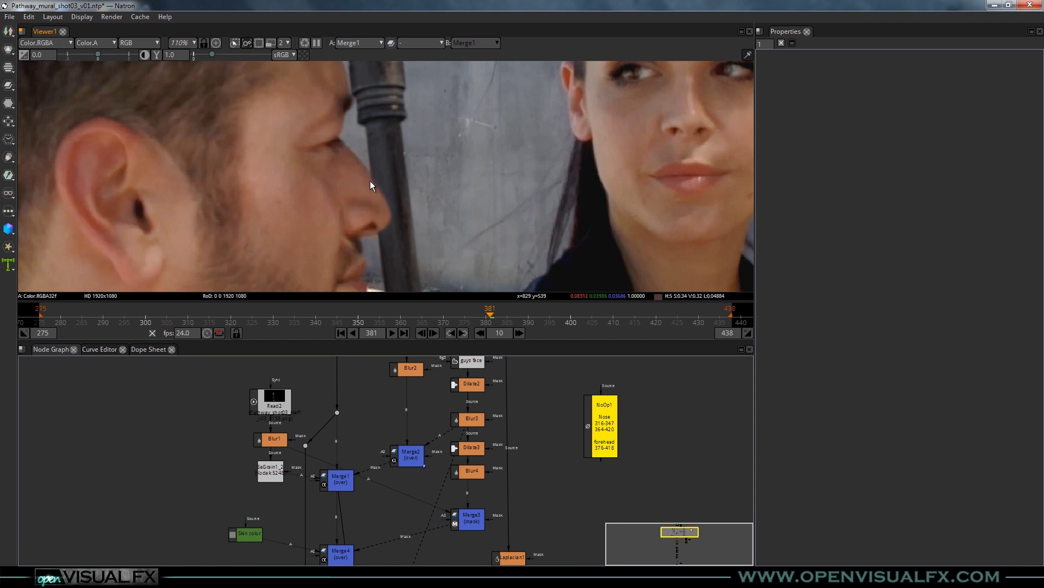
Toggle the Dilate2 node off and on to compare its effect on the staff's edge around the man's face.
{"action": "left_click_drag", "start_coordinate": [411, 368], "coordinate": [406, 424]}
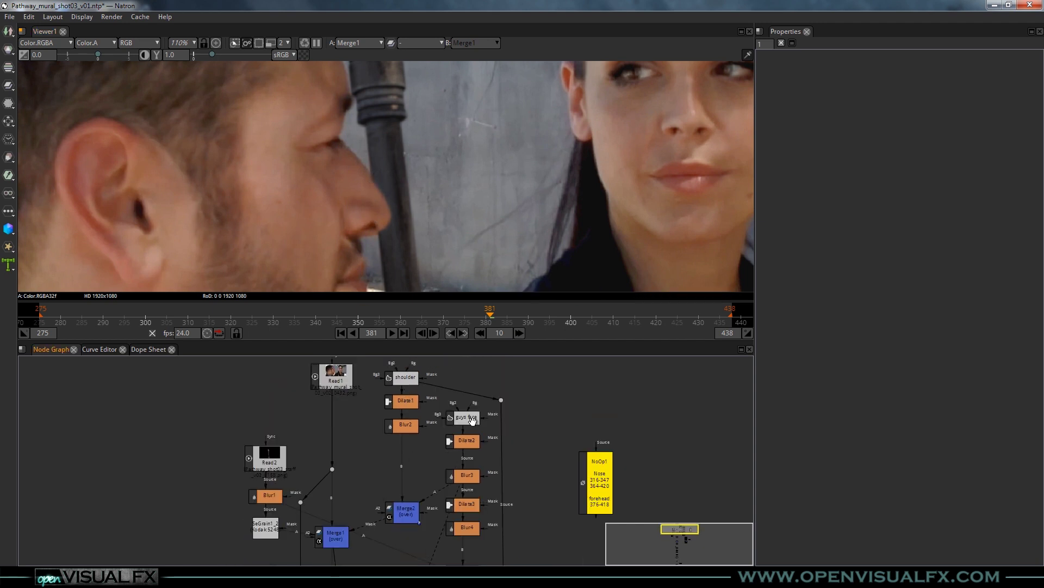
{"action": "scroll", "coordinate": [468, 414], "scroll_direction": "down", "scroll_amount": 2}
{"action": "left_click", "coordinate": [457, 402]}
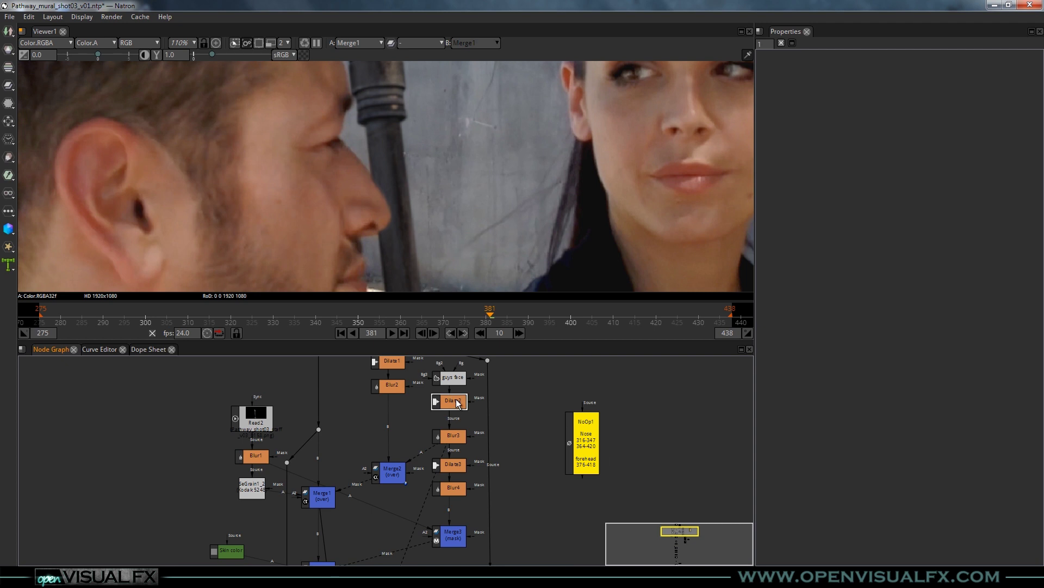
{"action": "key", "text": "d"}
{"action": "scroll", "coordinate": [448, 382], "scroll_direction": "up", "scroll_amount": 3}
{"action": "left_click", "coordinate": [453, 381]}
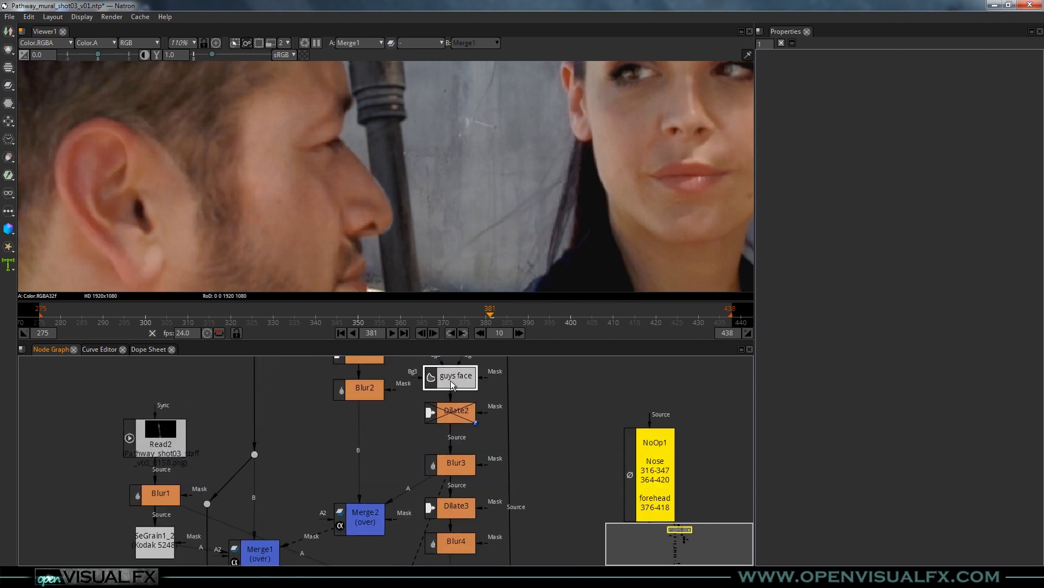
{"action": "left_click", "coordinate": [451, 412]}
{"action": "key", "text": "d"}
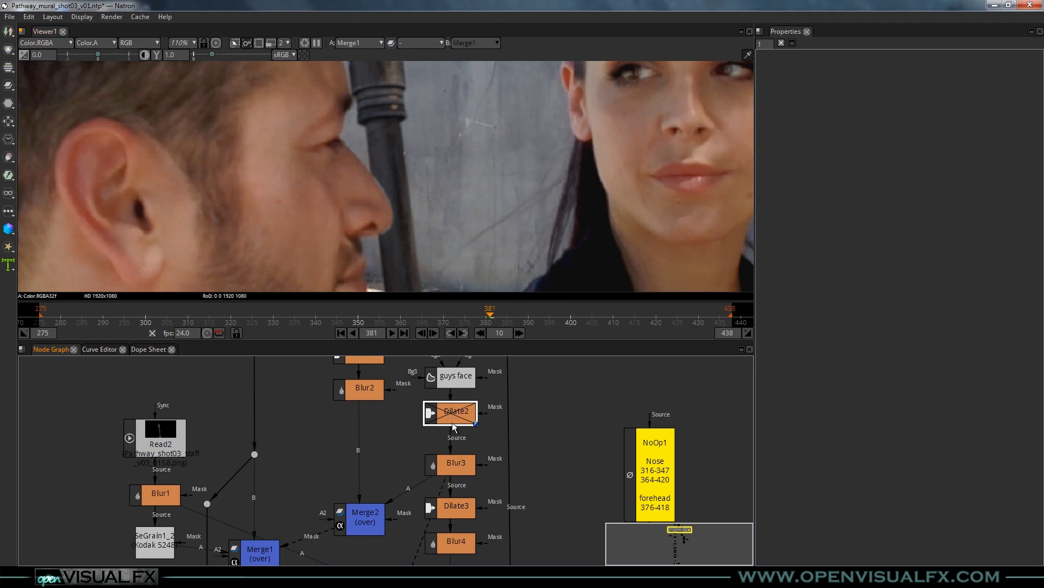
{"action": "left_click", "coordinate": [451, 472]}
{"action": "left_click", "coordinate": [456, 417]}
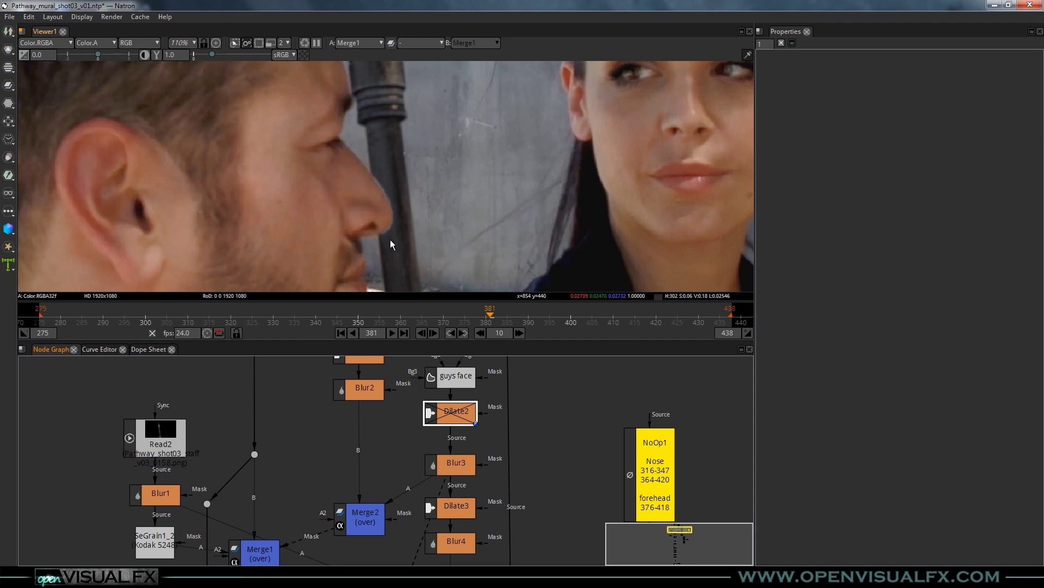
{"action": "key", "text": "d"}
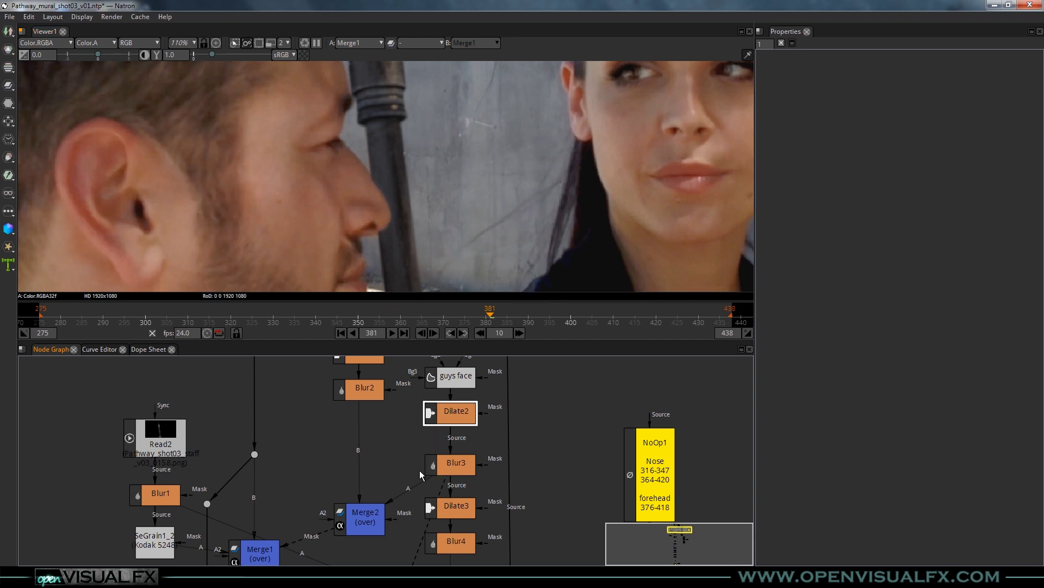
Check the Dilate3 node's output in the viewer and return the viewer to Merge1.
{"action": "left_click_drag", "start_coordinate": [407, 490], "coordinate": [432, 414]}
{"action": "left_click", "coordinate": [473, 436]}
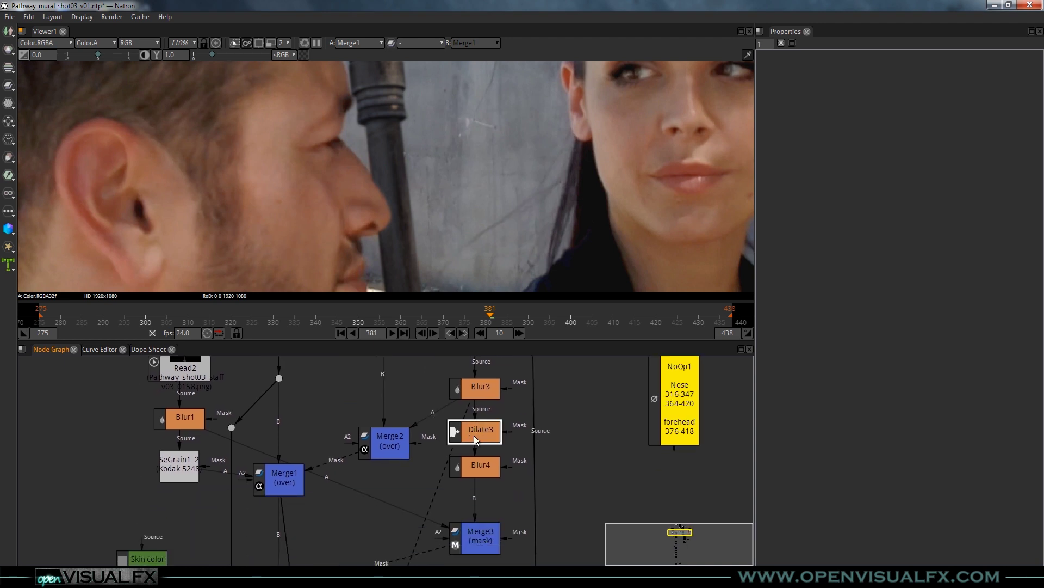
{"action": "key", "text": "1"}
{"action": "left_click", "coordinate": [284, 477]}
{"action": "key", "text": "1"}
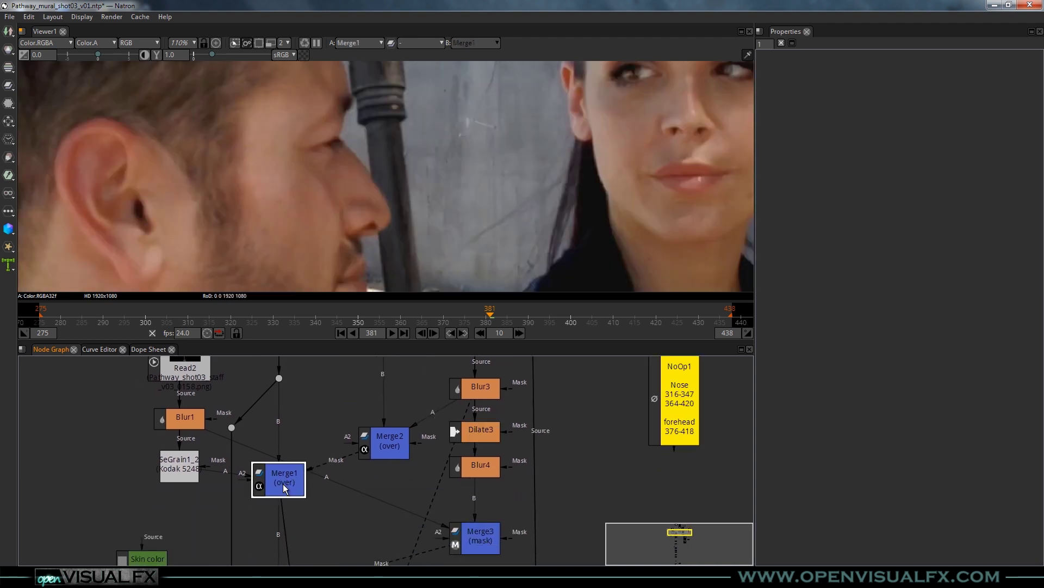
Show the Skin color node's output in the viewer, fitted to the frame.
{"action": "left_click_drag", "start_coordinate": [390, 524], "coordinate": [444, 415]}
{"action": "left_click", "coordinate": [209, 448]}
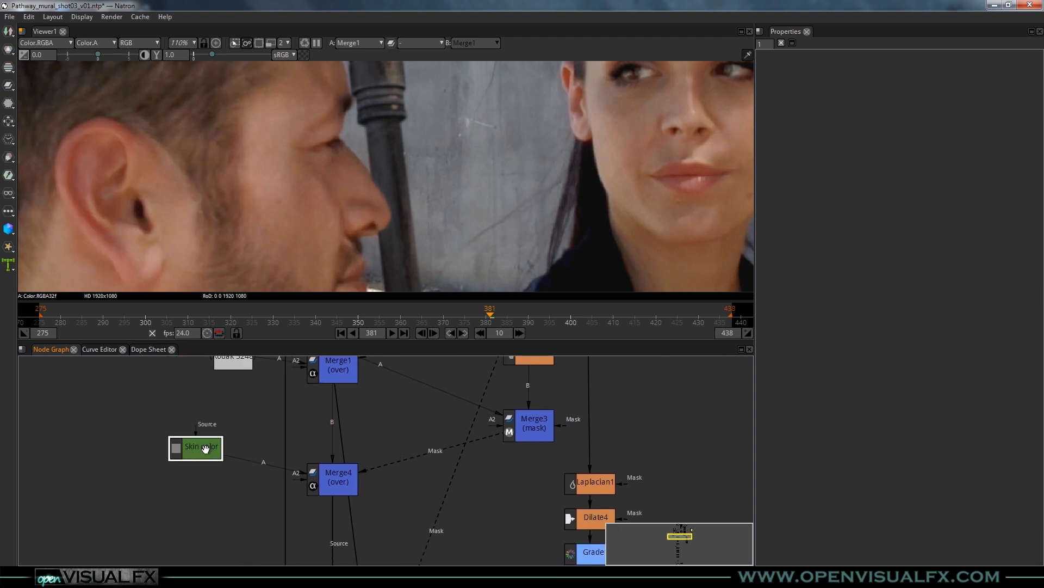
{"action": "key", "text": "1"}
{"action": "key", "text": "f"}
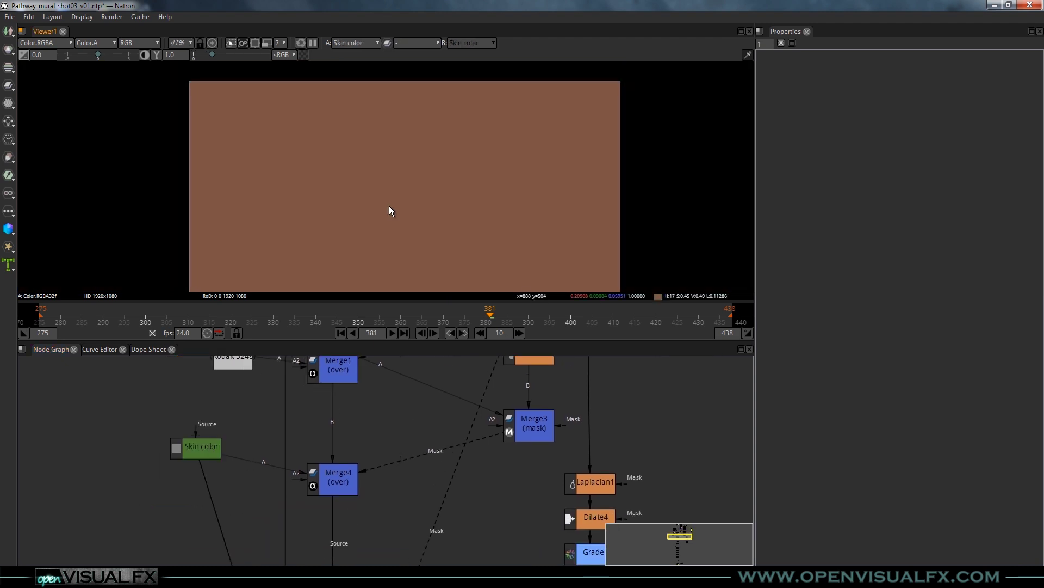
Display Merge4 in the viewer close up on the man's nose and open the Dilate3 node's properties.
{"action": "left_click", "coordinate": [327, 482]}
{"action": "key", "text": "1"}
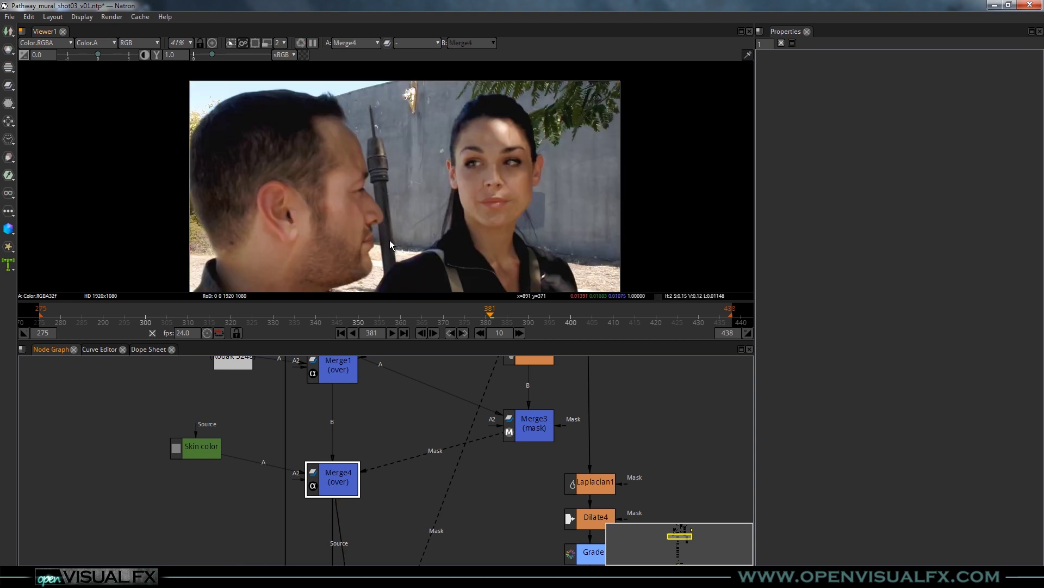
{"action": "scroll", "coordinate": [387, 231], "scroll_direction": "up", "scroll_amount": 5}
{"action": "scroll", "coordinate": [352, 167], "scroll_direction": "up", "scroll_amount": 2}
{"action": "left_click_drag", "start_coordinate": [506, 418], "coordinate": [489, 506]}
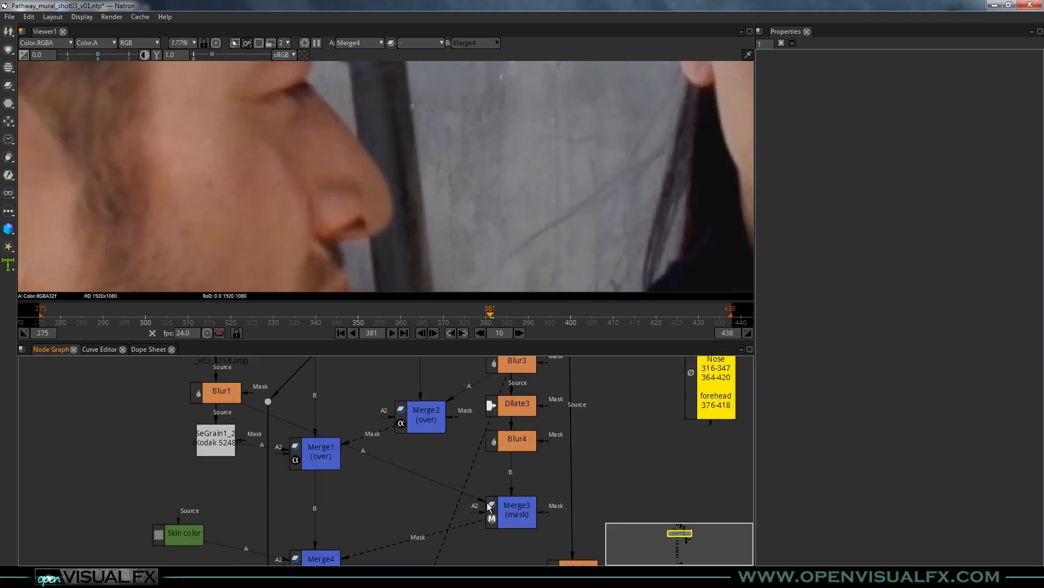
{"action": "double_click", "coordinate": [516, 412]}
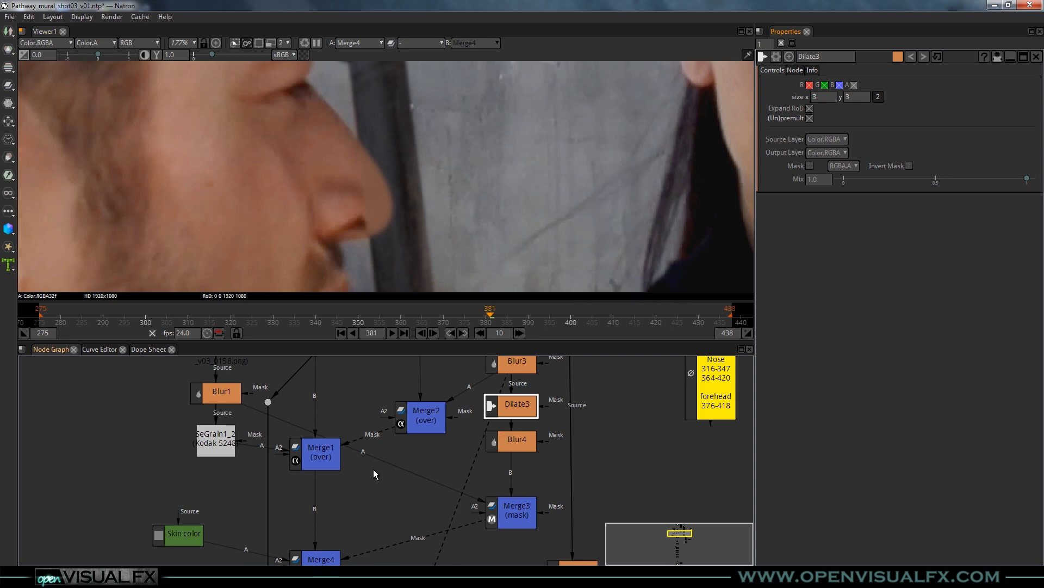
Compare the Merge1 and Merge4 outputs in the viewer along the edge between the man's face and the staff.
{"action": "left_click_drag", "start_coordinate": [373, 469], "coordinate": [373, 423]}
{"action": "left_click", "coordinate": [320, 409]}
{"action": "key", "text": "1"}
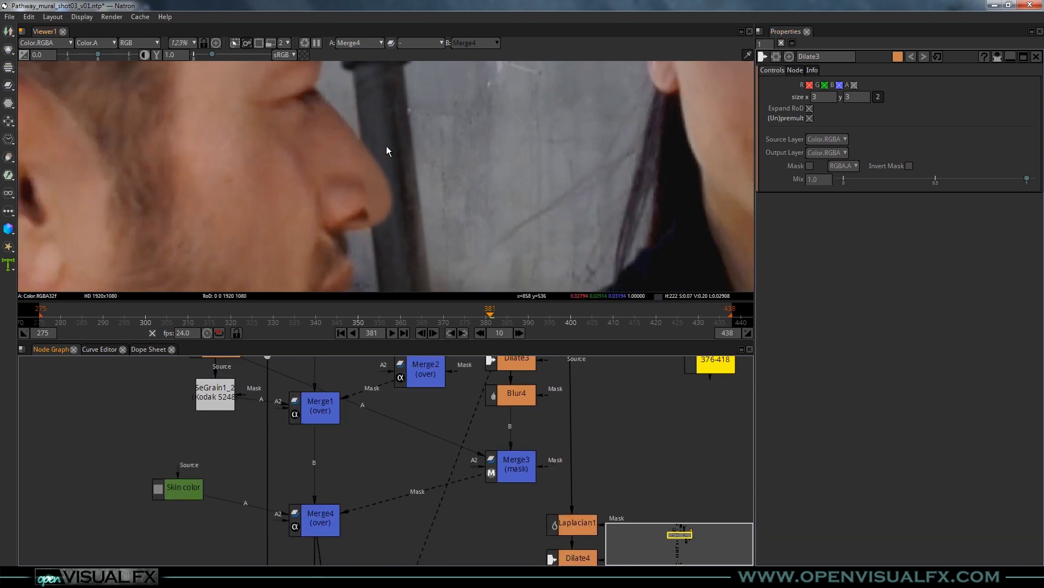
{"action": "scroll", "coordinate": [396, 214], "scroll_direction": "down", "scroll_amount": 1}
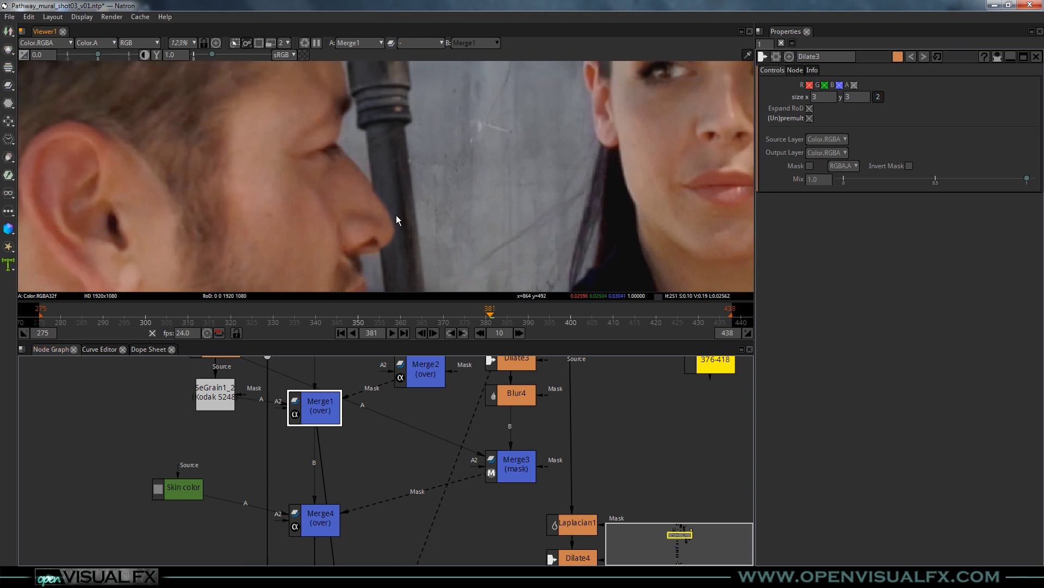
{"action": "left_click", "coordinate": [323, 517]}
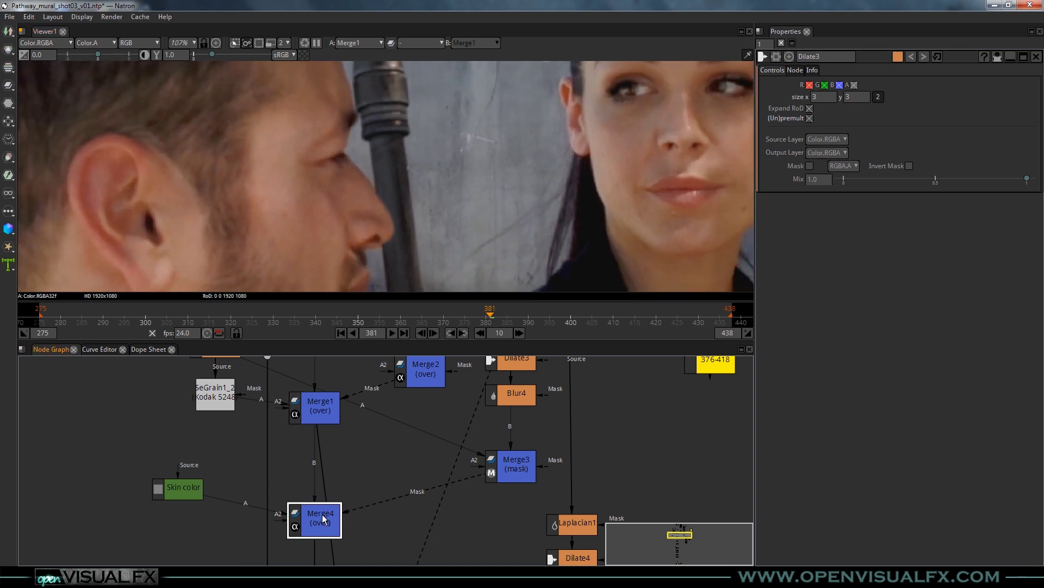
{"action": "key", "text": "1"}
{"action": "left_click_drag", "start_coordinate": [363, 431], "coordinate": [367, 447]}
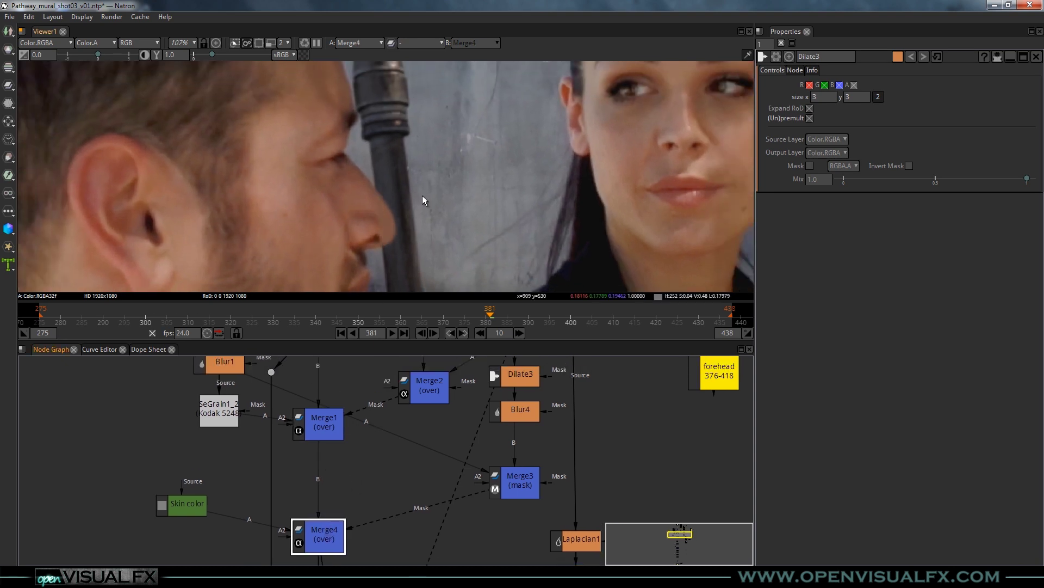
{"action": "scroll", "coordinate": [422, 195], "scroll_direction": "down", "scroll_amount": 1}
{"action": "left_click_drag", "start_coordinate": [436, 272], "coordinate": [418, 259]}
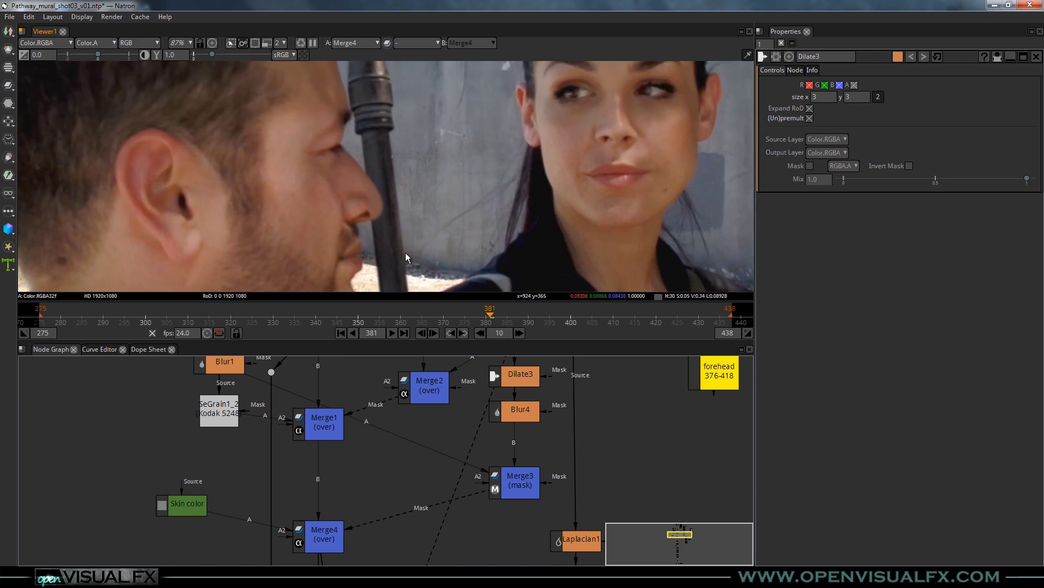
{"action": "left_click", "coordinate": [322, 418]}
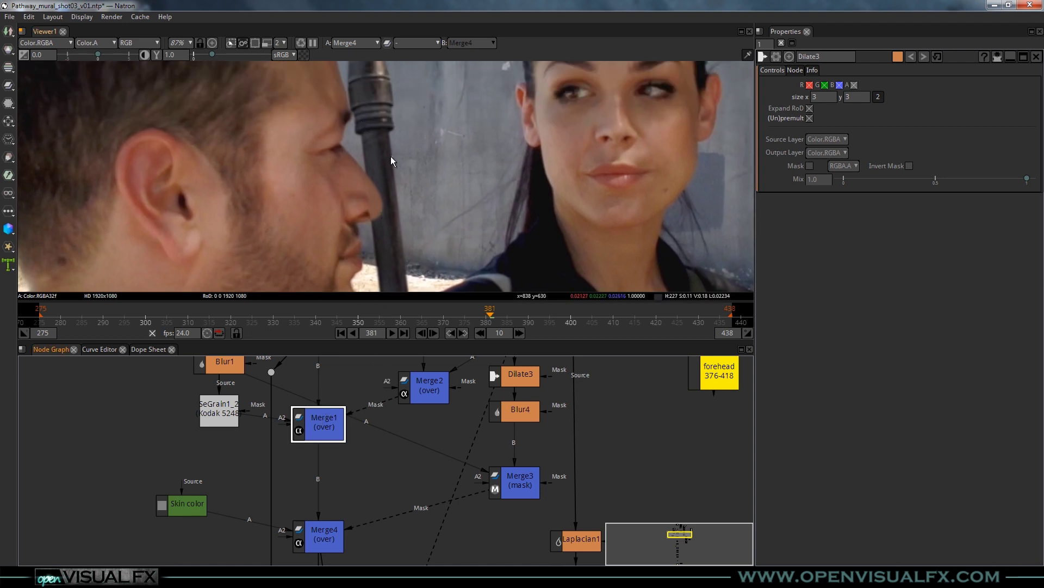
Follow the graph down from Merge4 past Blur5 to Merge5, and show the ColorSuppress node's output in the viewer.
{"action": "scroll", "coordinate": [351, 451], "scroll_direction": "down", "scroll_amount": 2}
{"action": "left_click_drag", "start_coordinate": [353, 494], "coordinate": [342, 419]}
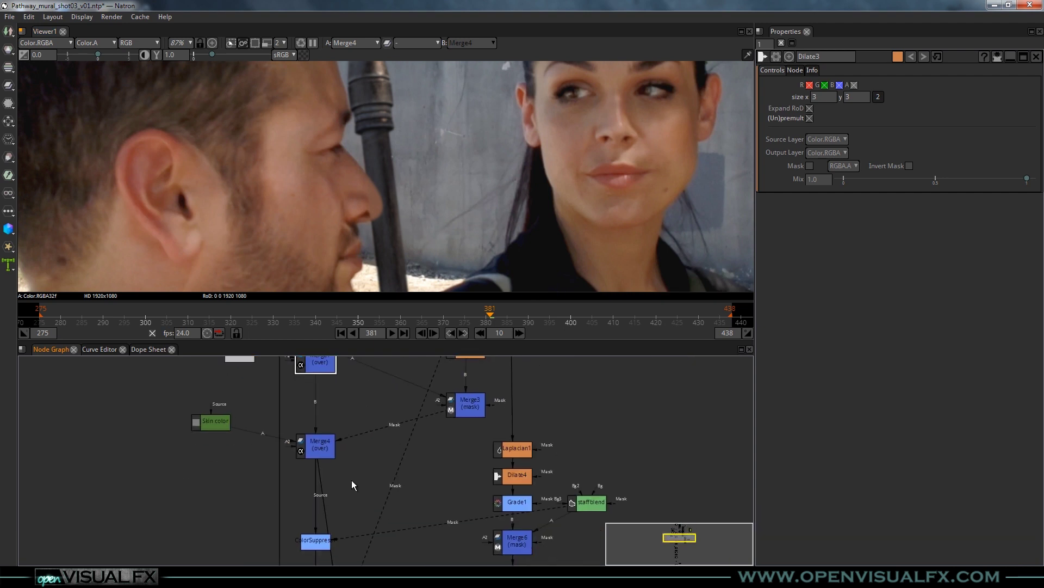
{"action": "left_click_drag", "start_coordinate": [345, 513], "coordinate": [344, 433]}
{"action": "left_click", "coordinate": [322, 465]}
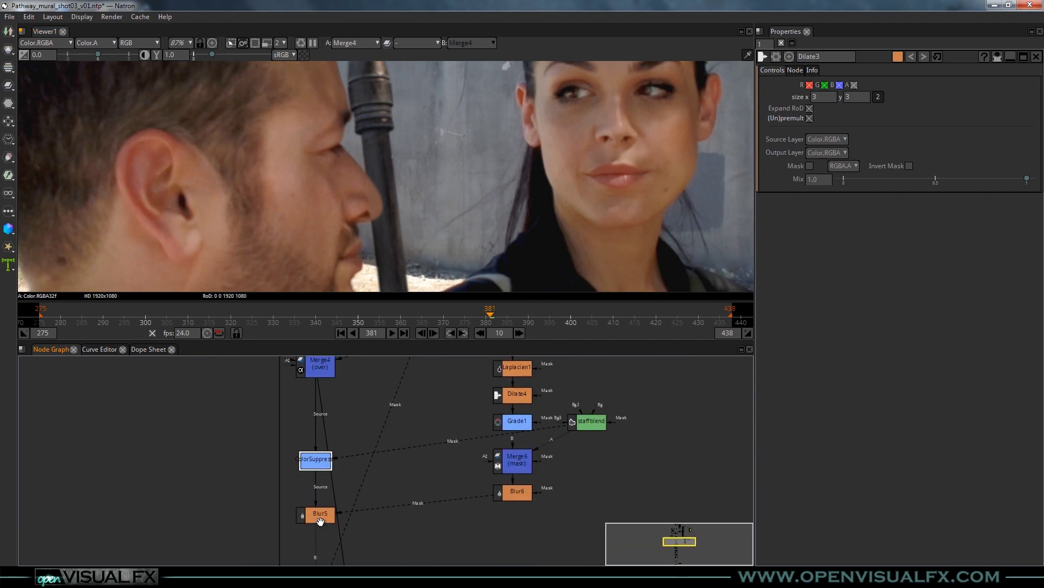
{"action": "left_click_drag", "start_coordinate": [326, 539], "coordinate": [334, 435]}
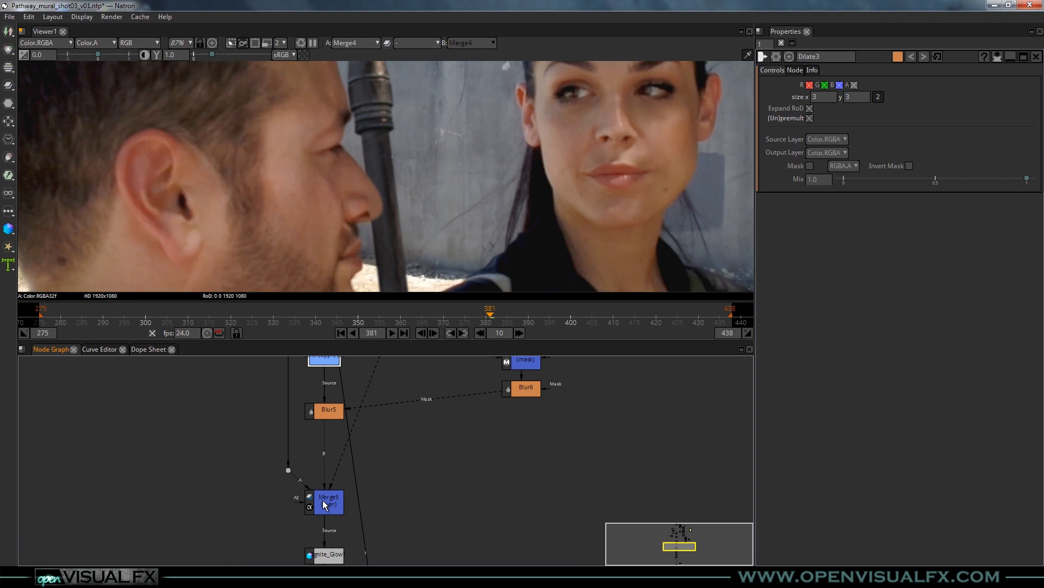
{"action": "key", "text": "1"}
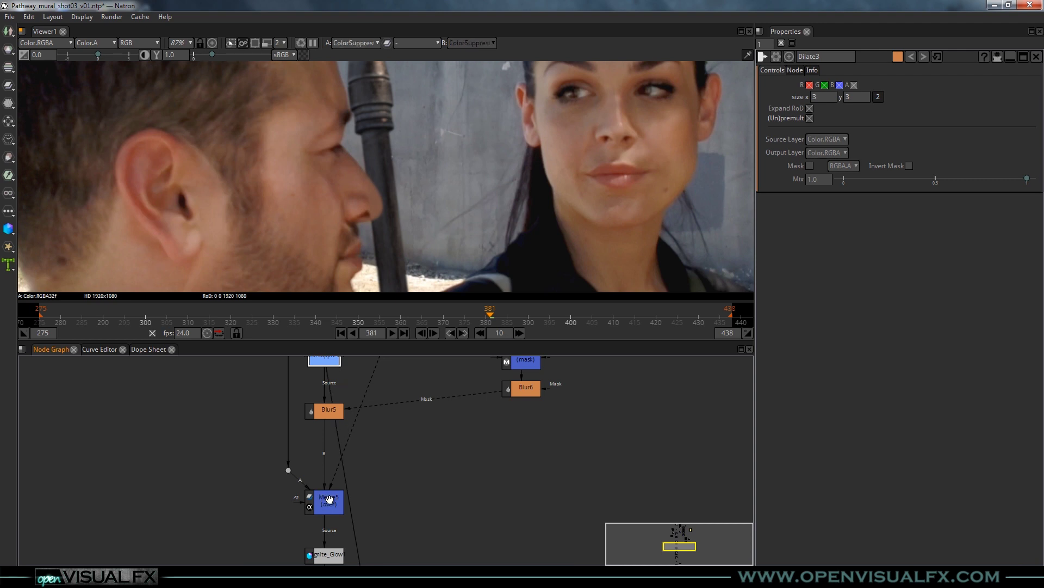
Display Merge5 in the viewer, toggle it off and on, and examine the staff's edge along the man's face.
{"action": "left_click", "coordinate": [328, 501]}
{"action": "key", "text": "1"}
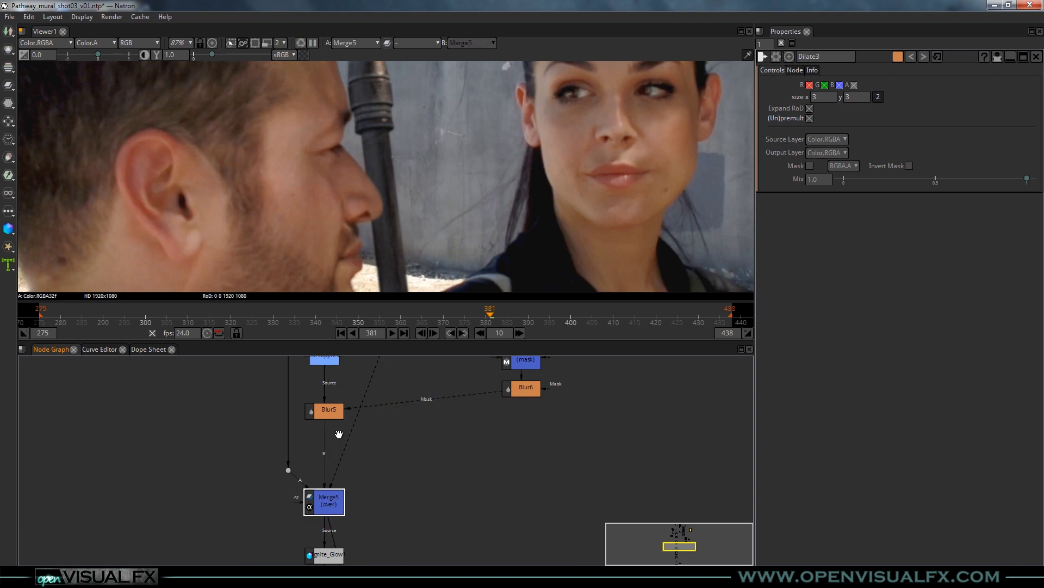
{"action": "key", "text": "d"}
{"action": "key", "text": "d"}
{"action": "scroll", "coordinate": [354, 248], "scroll_direction": "up", "scroll_amount": 3}
{"action": "left_click", "coordinate": [334, 505]}
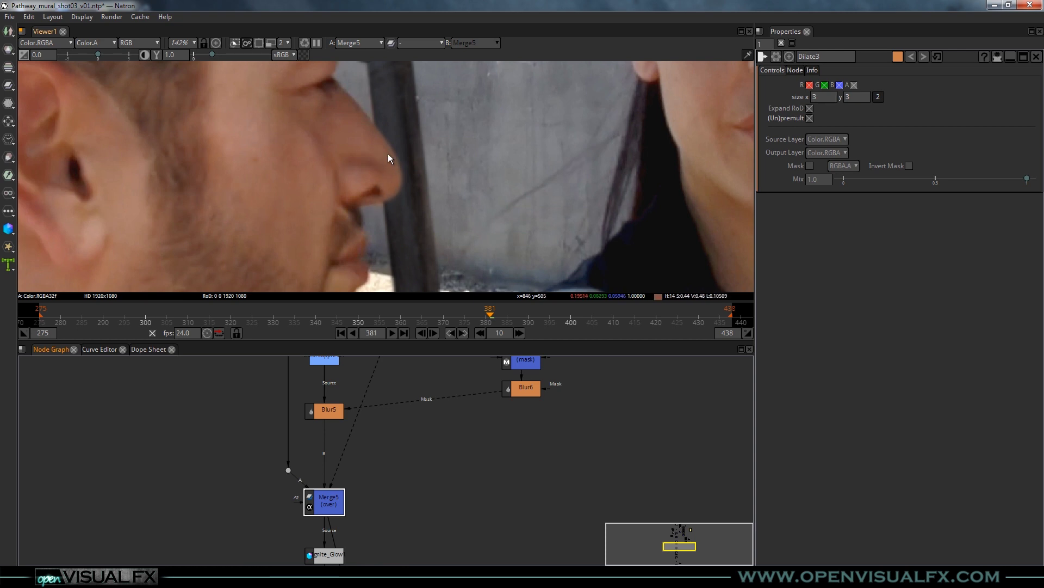
{"action": "scroll", "coordinate": [416, 180], "scroll_direction": "down", "scroll_amount": 5}
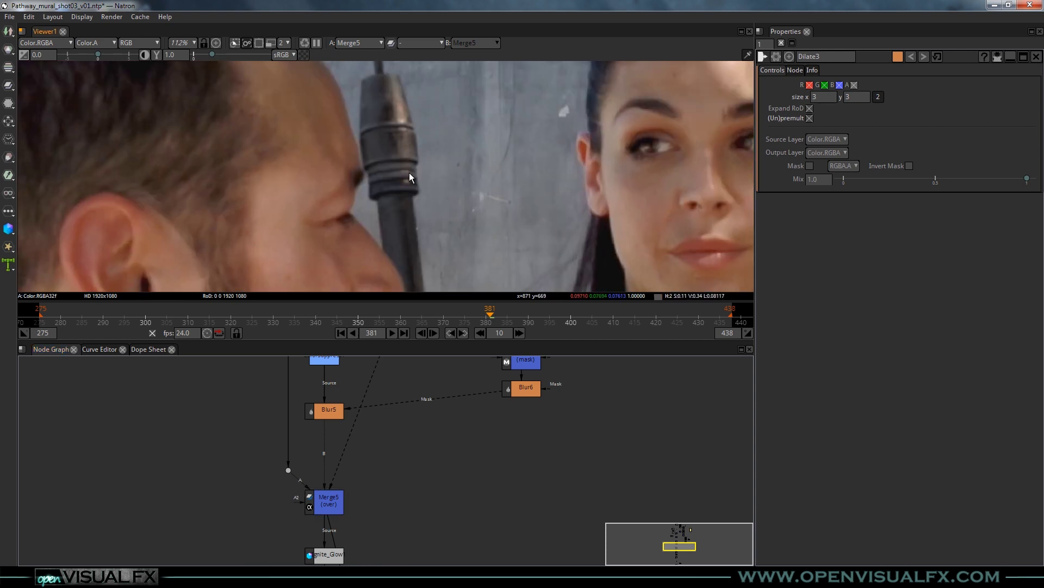
Examine the staff's edge at the woman's shoulder up close, switching the viewer from Merge5 to Merge1 for comparison.
{"action": "scroll", "coordinate": [417, 234], "scroll_direction": "up", "scroll_amount": 10}
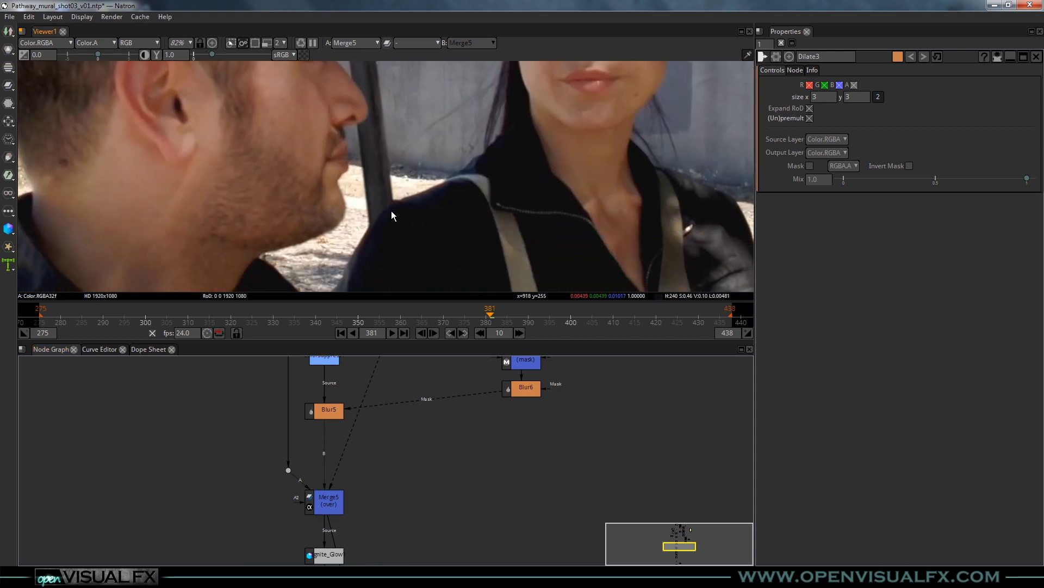
{"action": "left_click_drag", "start_coordinate": [365, 362], "coordinate": [396, 522]}
{"action": "left_click", "coordinate": [356, 367]}
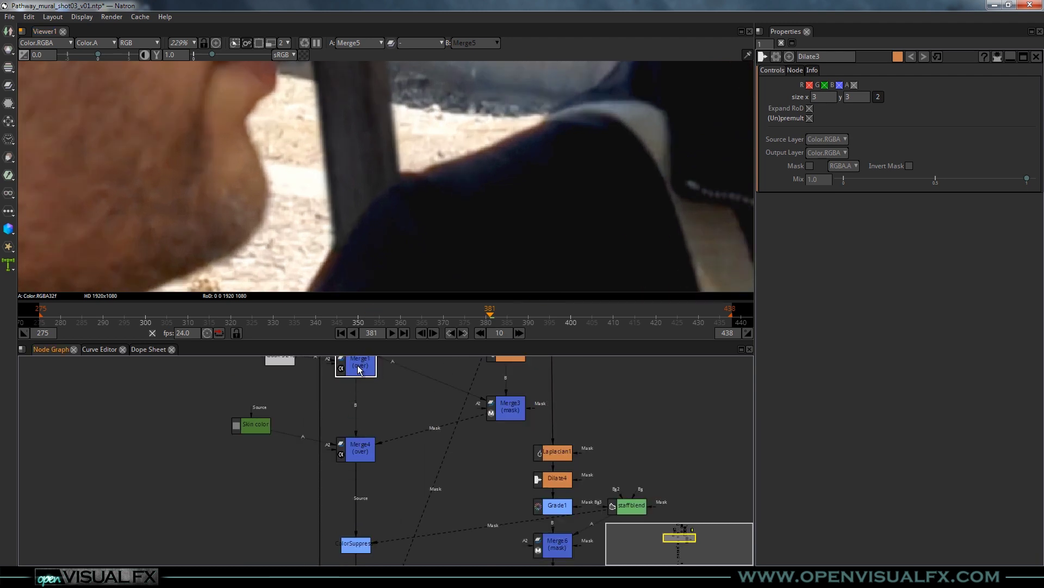
{"action": "key", "text": "1"}
{"action": "left_click_drag", "start_coordinate": [381, 250], "coordinate": [403, 216]}
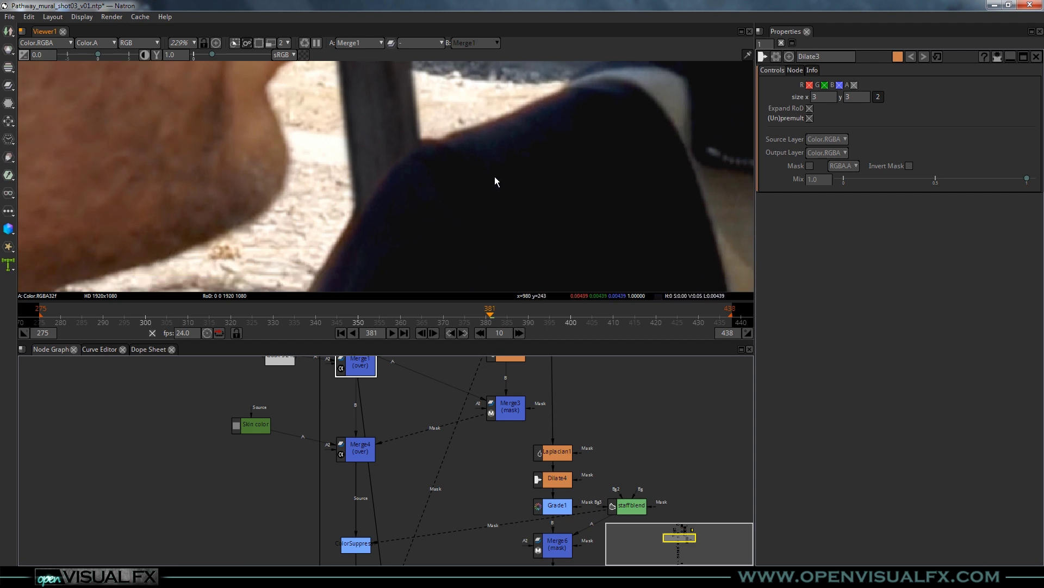
{"action": "left_click_drag", "start_coordinate": [495, 176], "coordinate": [344, 248]}
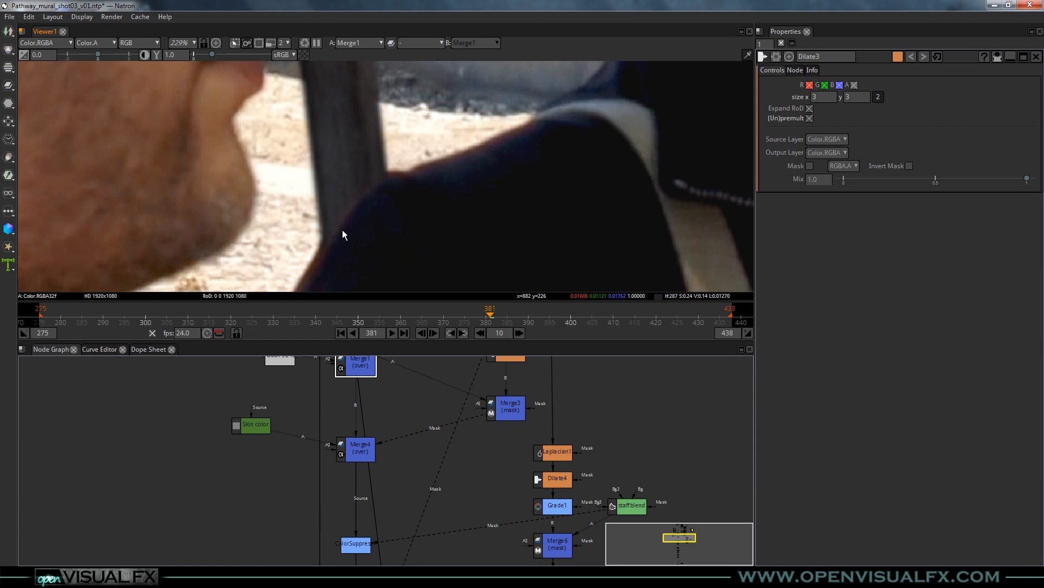
{"action": "left_click_drag", "start_coordinate": [343, 235], "coordinate": [375, 170]}
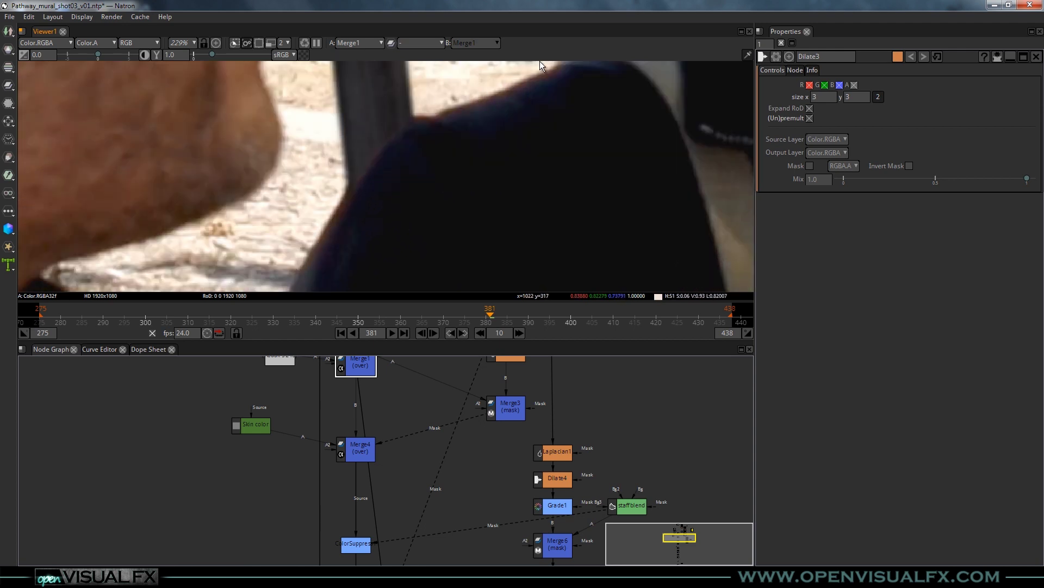
Toggle the Merge1 node off and on, and examine how the staff meets the woman's shoulder.
{"action": "left_click_drag", "start_coordinate": [496, 130], "coordinate": [502, 147]}
{"action": "left_click_drag", "start_coordinate": [387, 161], "coordinate": [384, 197]}
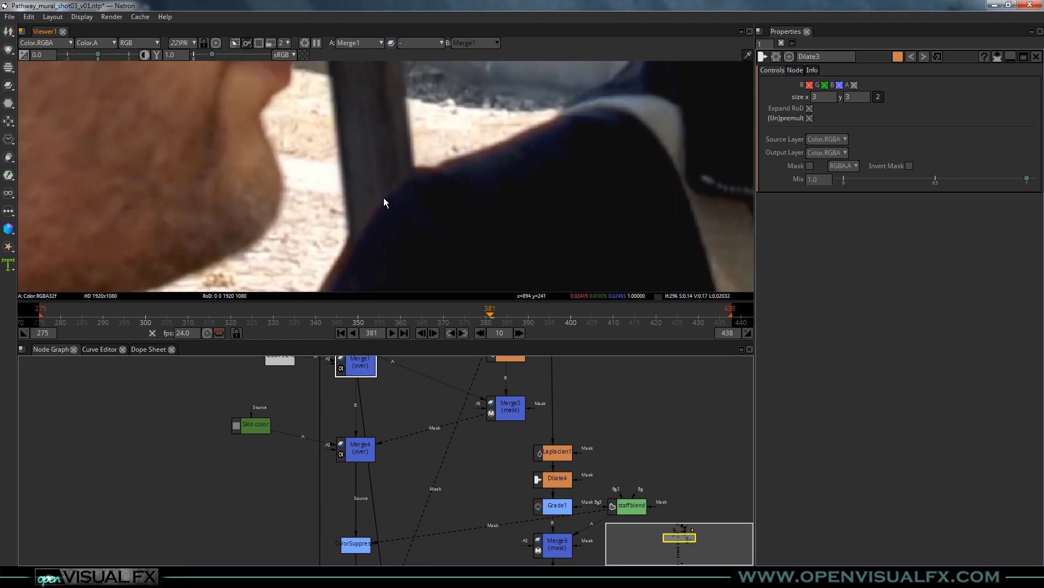
{"action": "left_click_drag", "start_coordinate": [356, 392], "coordinate": [362, 408]}
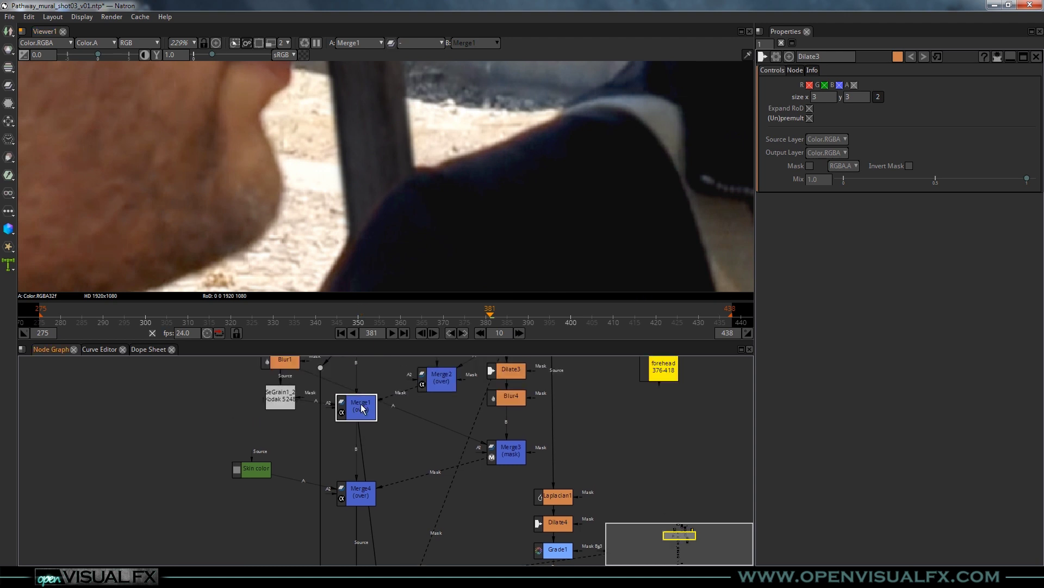
{"action": "key", "text": "d"}
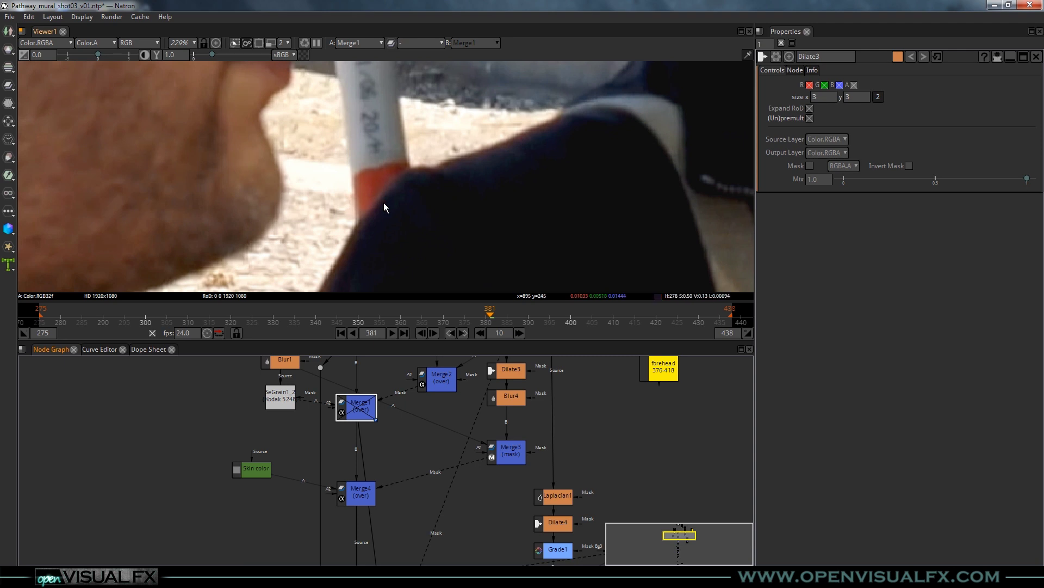
{"action": "key", "text": "d"}
{"action": "scroll", "coordinate": [396, 211], "scroll_direction": "down", "scroll_amount": 2}
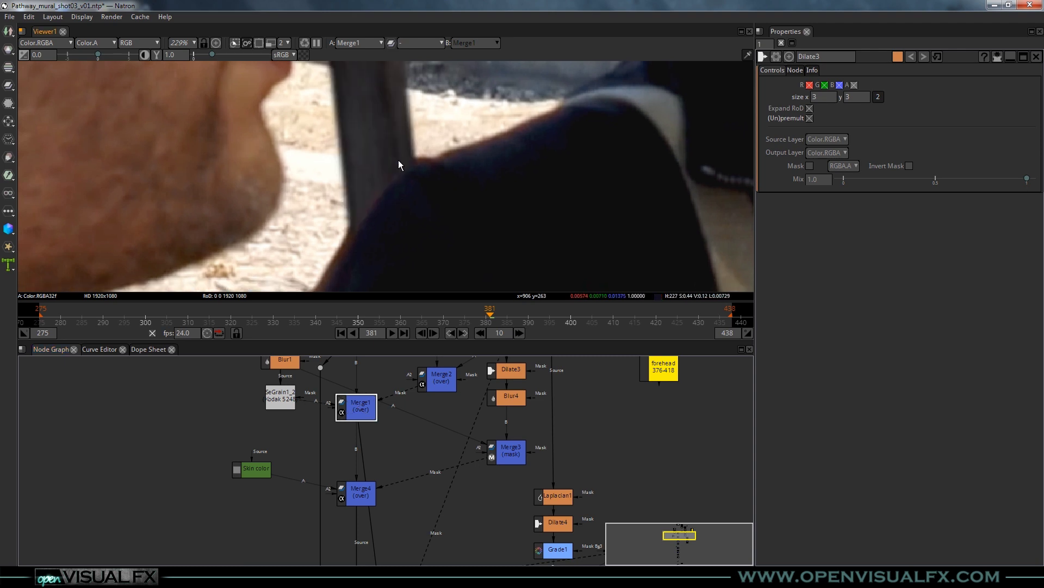
{"action": "scroll", "coordinate": [397, 170], "scroll_direction": "down", "scroll_amount": 1}
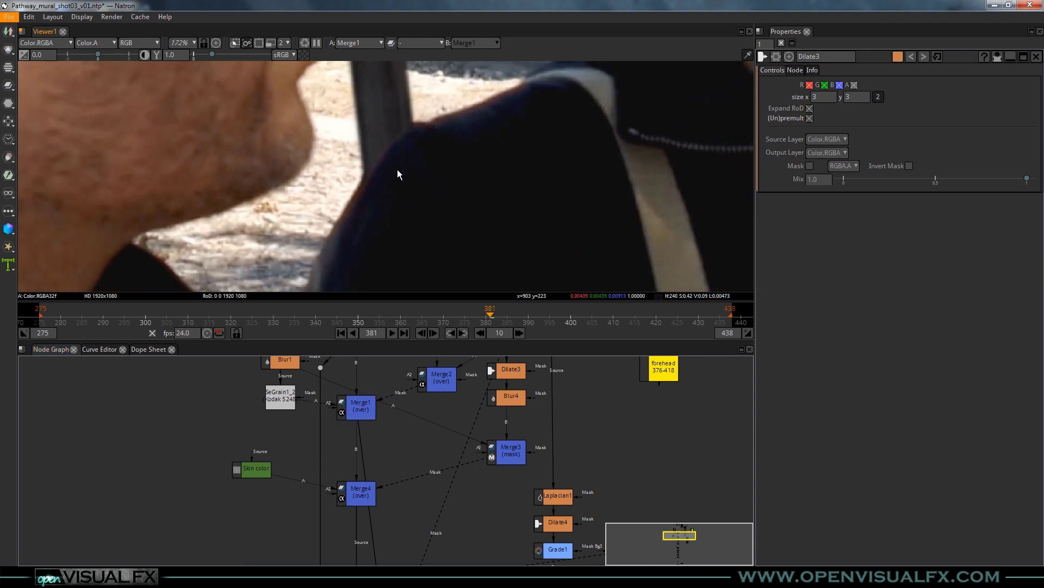
{"action": "left_click_drag", "start_coordinate": [397, 170], "coordinate": [386, 219]}
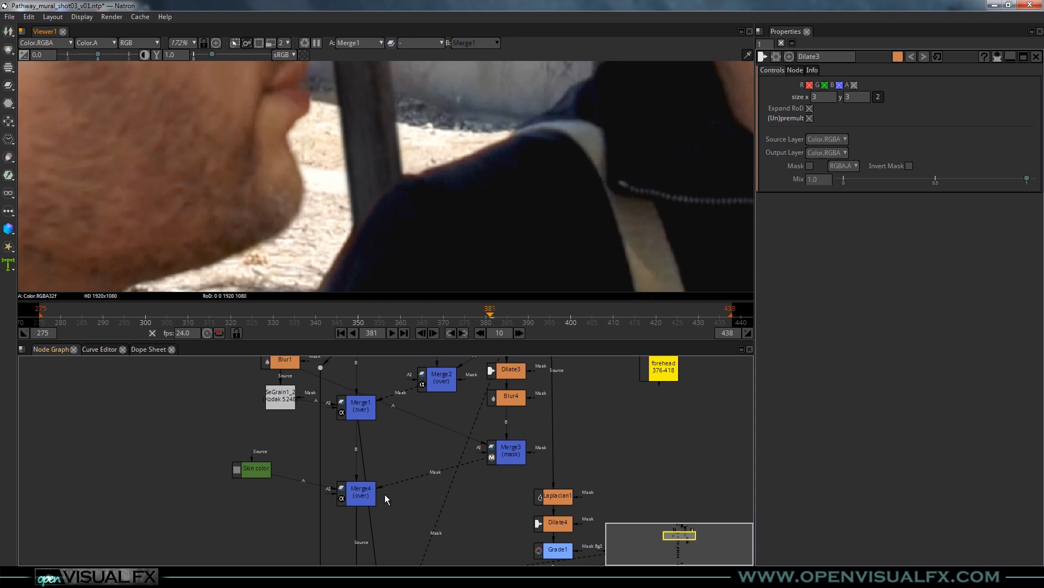
Display the Merge4 output in the viewer, followed by the ColorSuppress1 output, to compare the staff's edge.
{"action": "left_click_drag", "start_coordinate": [384, 495], "coordinate": [376, 429]}
{"action": "left_click", "coordinate": [351, 523]}
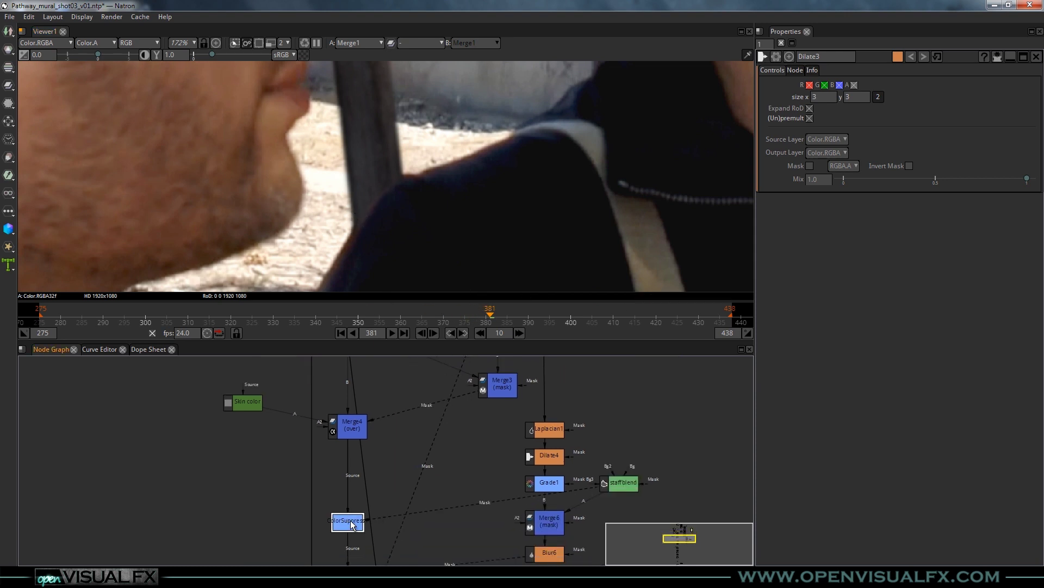
{"action": "left_click", "coordinate": [358, 427]}
{"action": "key", "text": "1"}
{"action": "left_click", "coordinate": [348, 522]}
{"action": "key", "text": "1"}
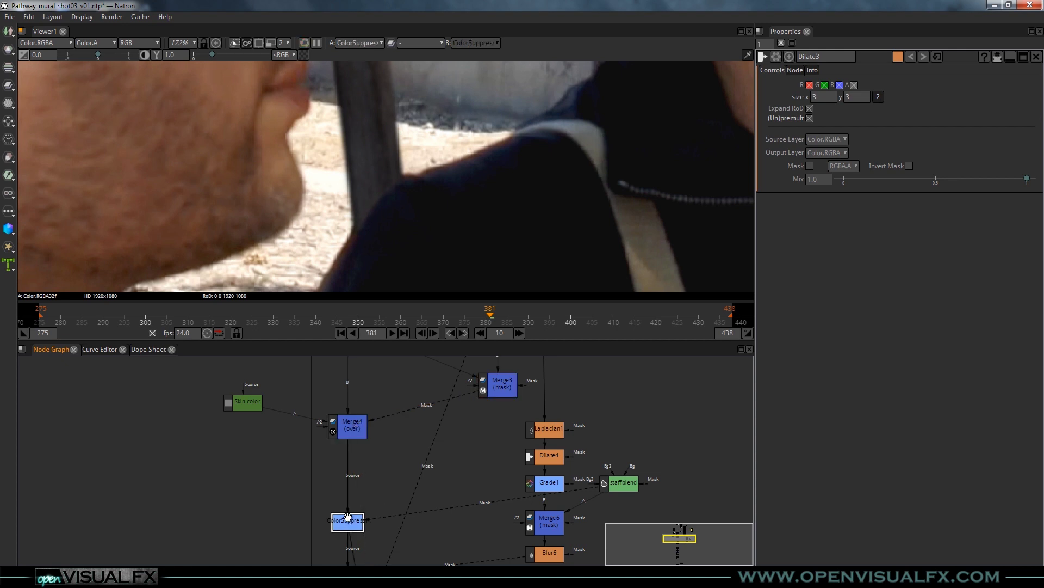
Disable Merge1, toggle ColorSuppress1 to inspect its effect on the original tube, and open its settings.
{"action": "left_click", "coordinate": [356, 431]}
{"action": "left_click_drag", "start_coordinate": [349, 359], "coordinate": [351, 466]}
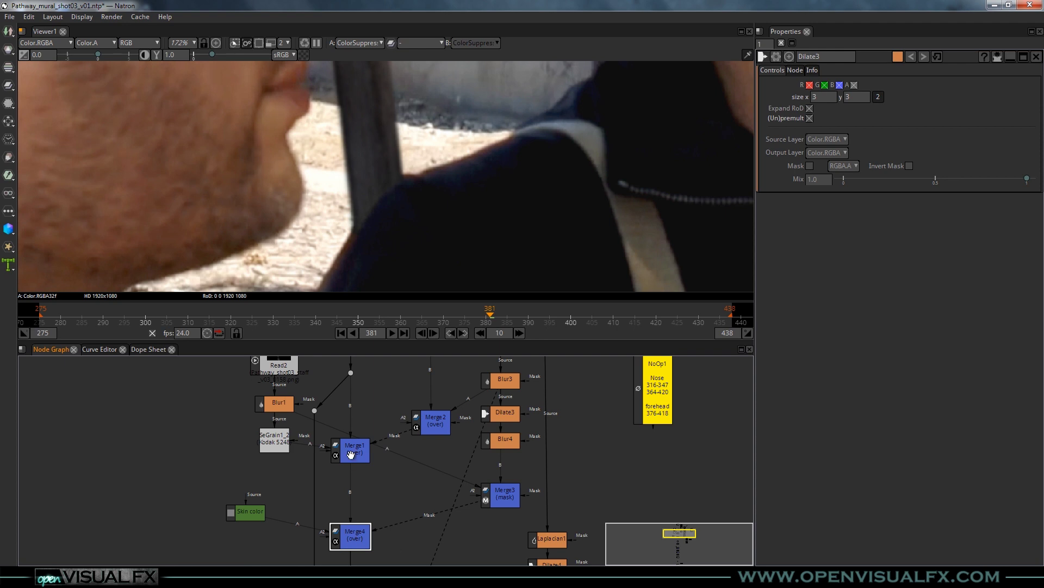
{"action": "left_click", "coordinate": [351, 449]}
{"action": "scroll", "coordinate": [370, 462], "scroll_direction": "down", "scroll_amount": 3}
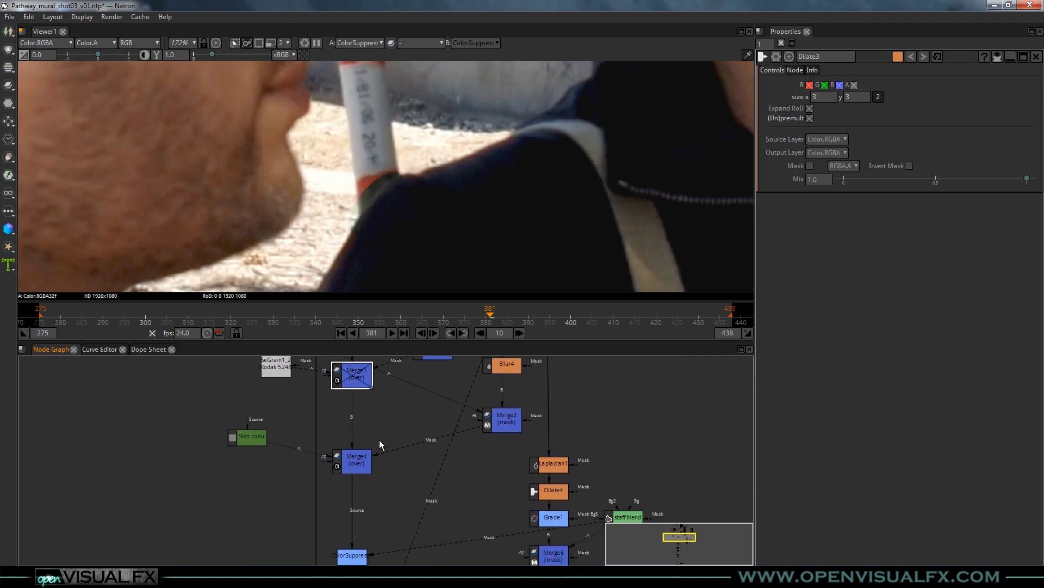
{"action": "left_click", "coordinate": [354, 527]}
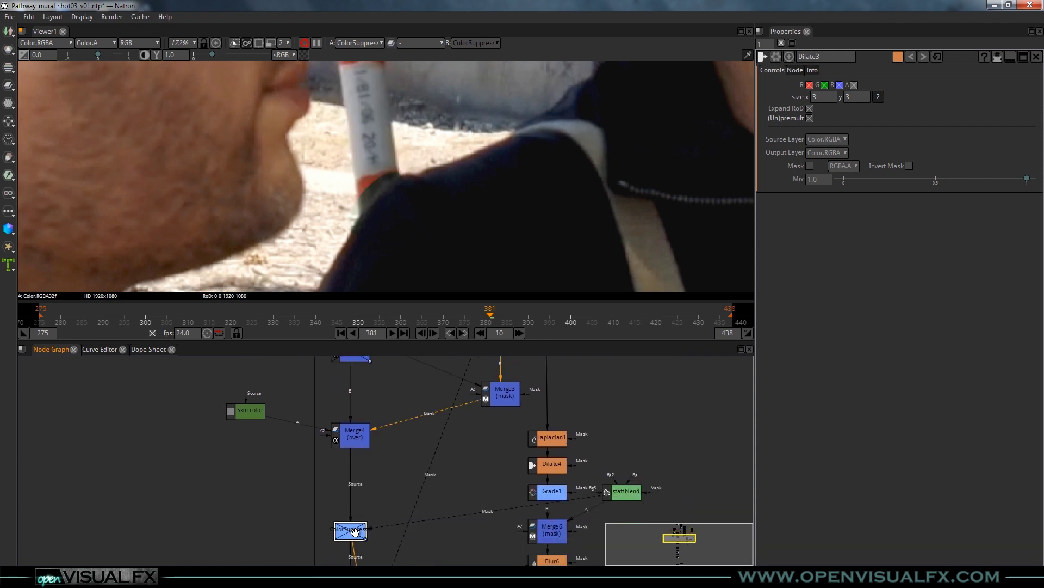
{"action": "double_click", "coordinate": [357, 536]}
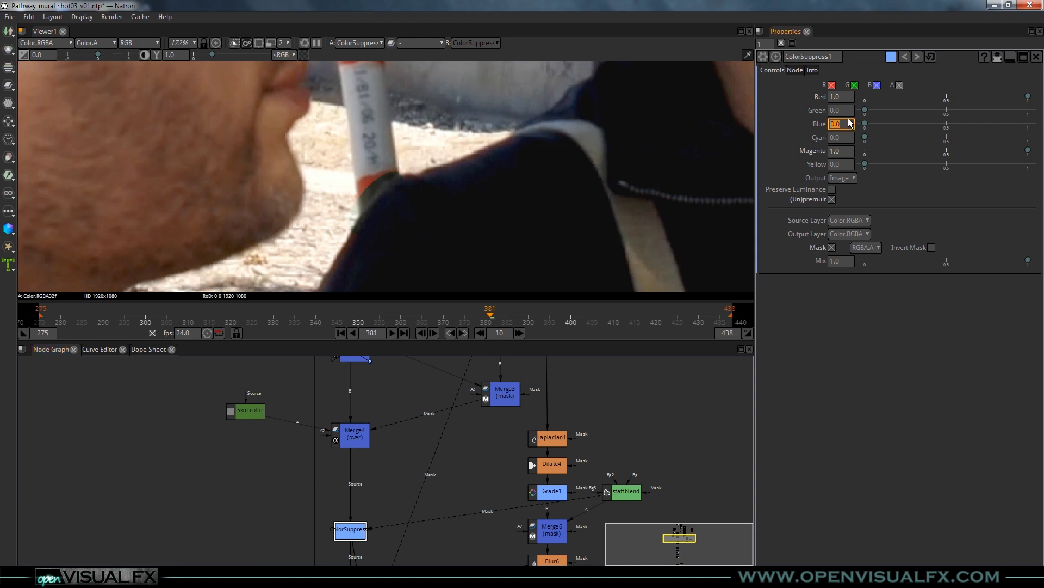
Add a separate ColorSuppress node beside the graph to show its default settings, and delete it.
{"action": "left_click", "coordinate": [263, 504]}
{"action": "key", "text": "Tab"}
{"action": "type", "text": "colo"}
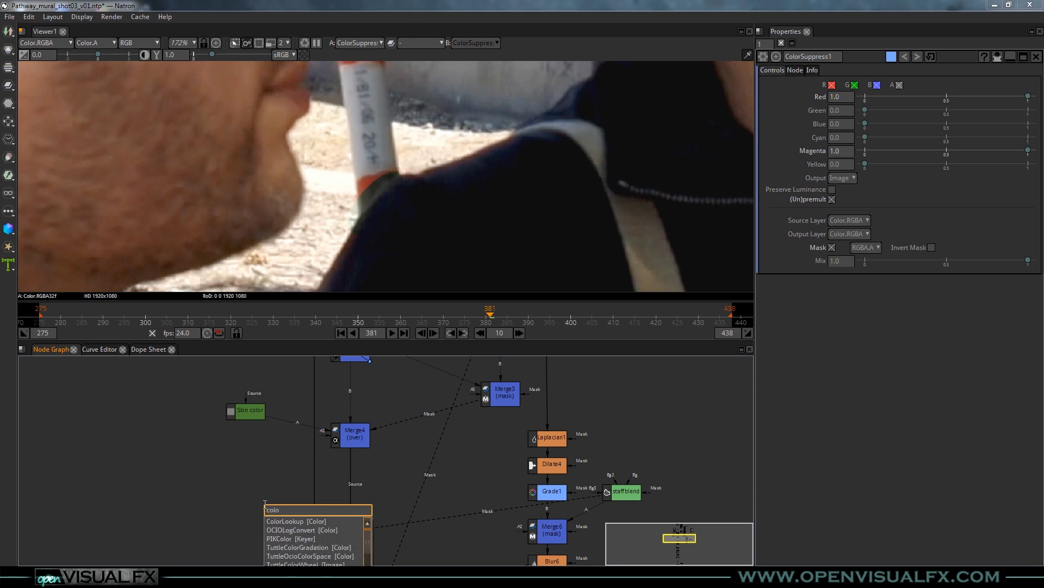
{"action": "type", "text": "rs"}
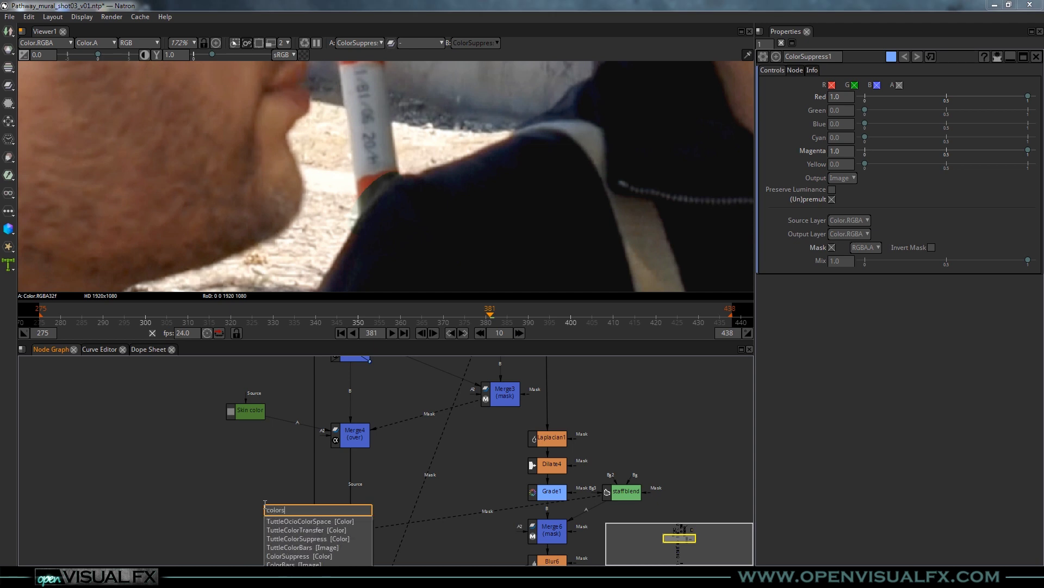
{"action": "key", "text": "Down"}
{"action": "key", "text": "Down"}
{"action": "key", "text": "Down"}
{"action": "key", "text": "Down"}
{"action": "key", "text": "Down"}
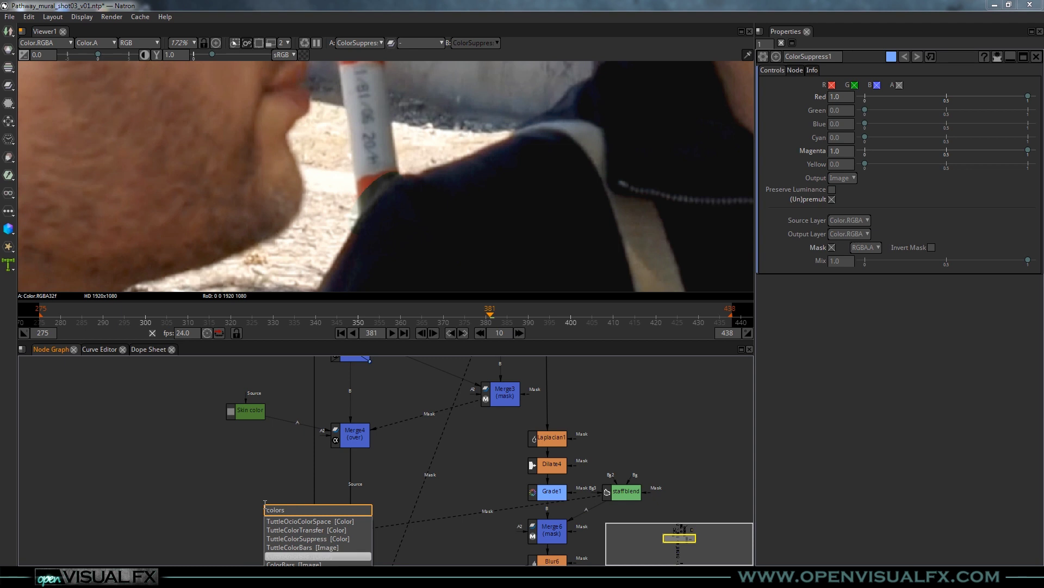
{"action": "key", "text": "Return"}
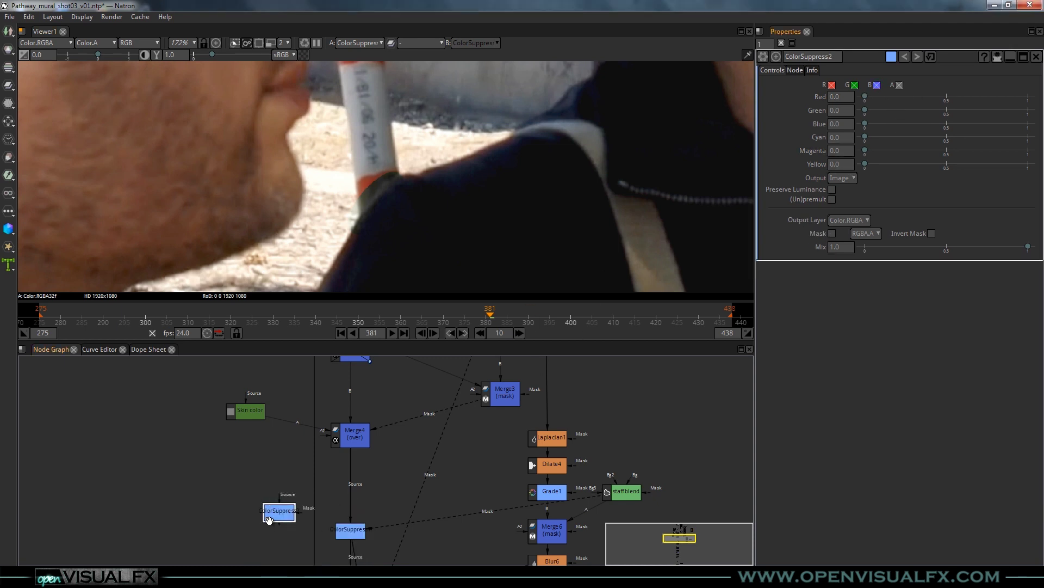
{"action": "key", "text": "Delete"}
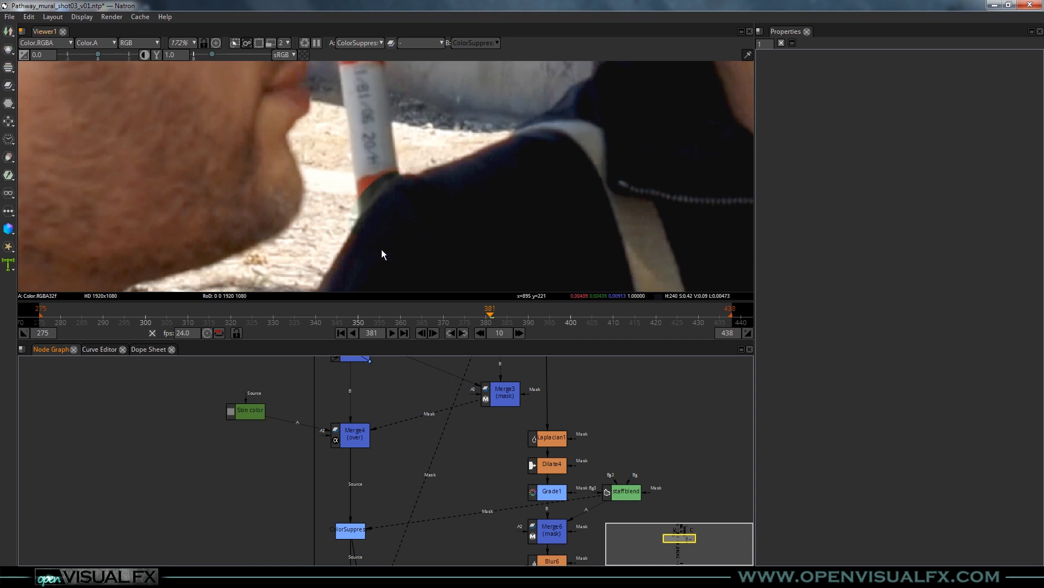
Review the settings of ColorSuppress1 and the Bezier1 shape of its staff blend mask, and close the node settings.
{"action": "double_click", "coordinate": [353, 528]}
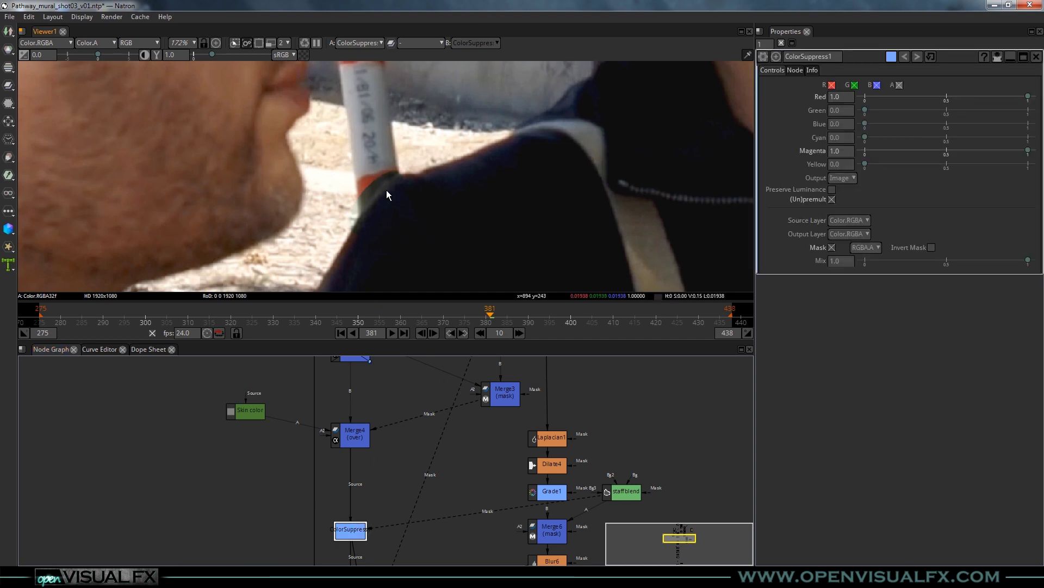
{"action": "double_click", "coordinate": [606, 487]}
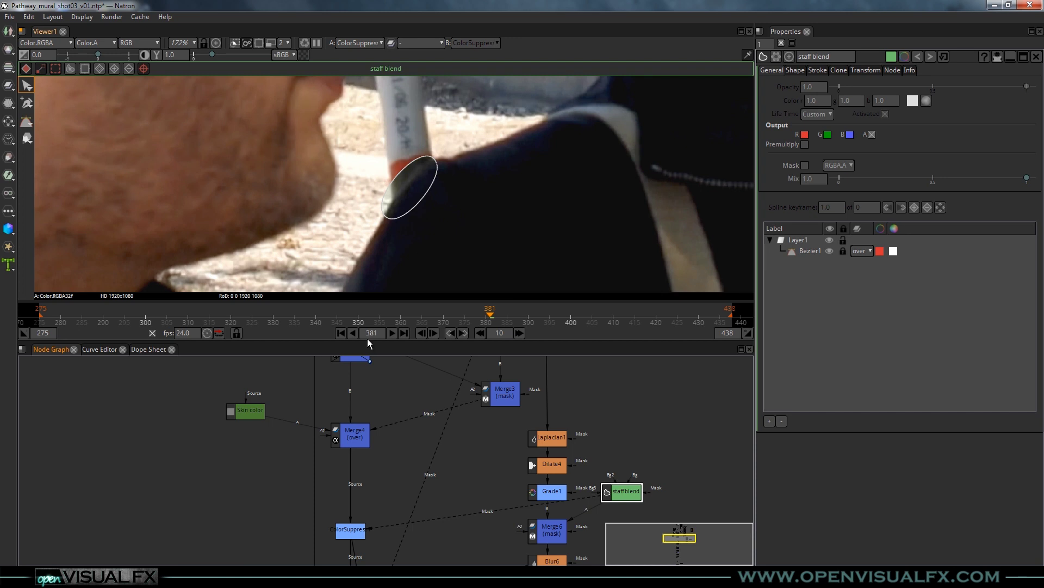
{"action": "left_click", "coordinate": [801, 251]}
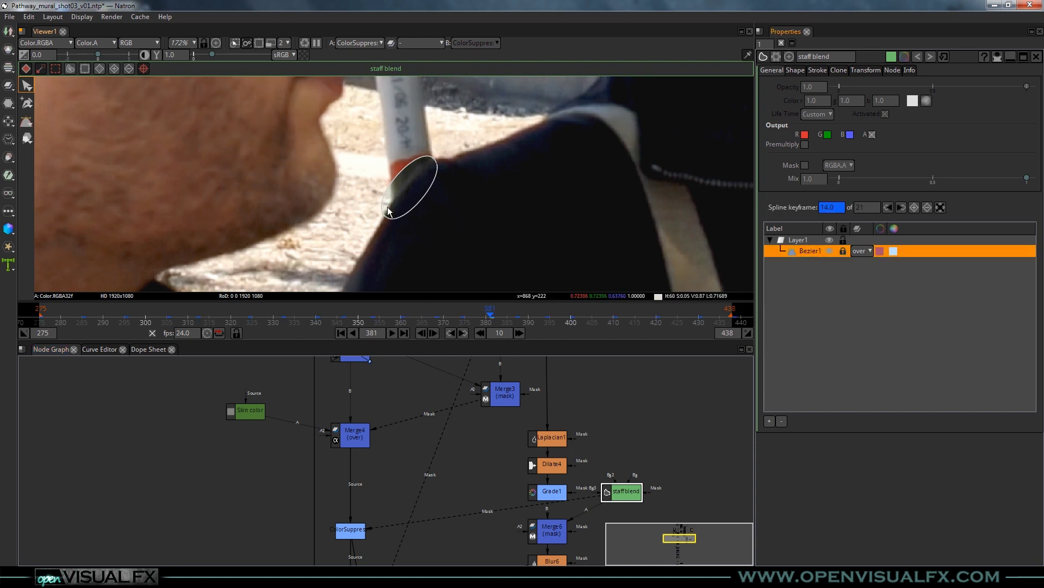
{"action": "left_click", "coordinate": [1036, 56]}
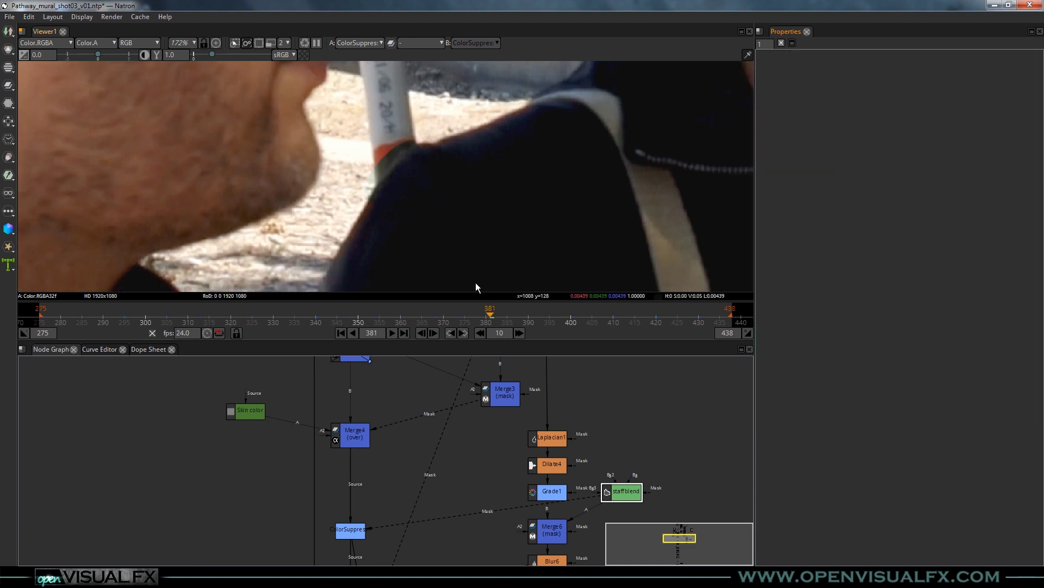
Compare the Merge1 and ColorSuppress1 outputs in the viewer where the red end of the tube meets the shoulder.
{"action": "left_click_drag", "start_coordinate": [370, 514], "coordinate": [371, 432]}
{"action": "left_click", "coordinate": [364, 461]}
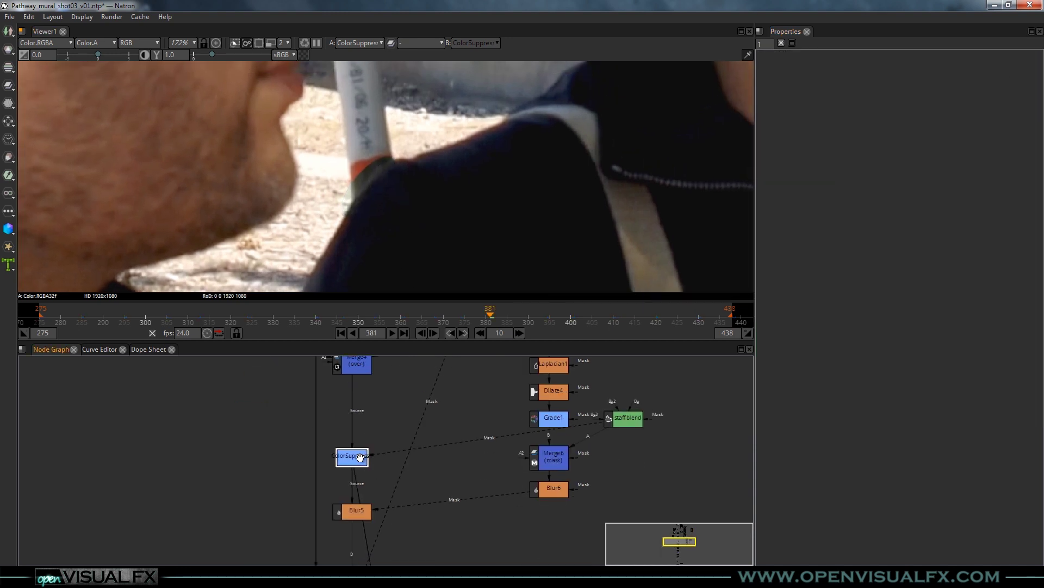
{"action": "left_click", "coordinate": [347, 367]}
{"action": "left_click_drag", "start_coordinate": [371, 412], "coordinate": [370, 515]}
{"action": "left_click", "coordinate": [354, 377]}
{"action": "key", "text": "1"}
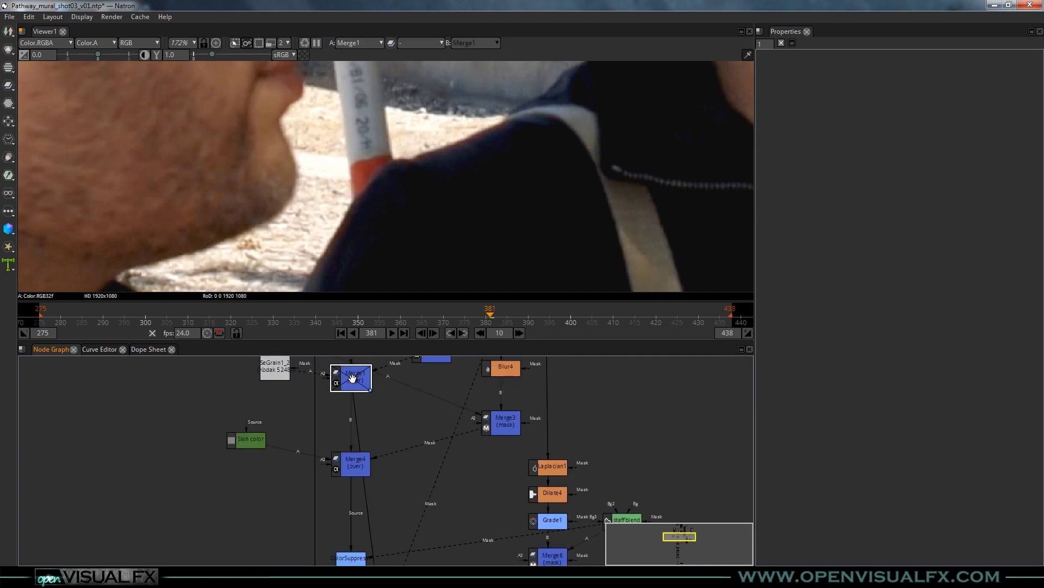
{"action": "left_click_drag", "start_coordinate": [409, 528], "coordinate": [397, 435]}
{"action": "left_click", "coordinate": [345, 463]}
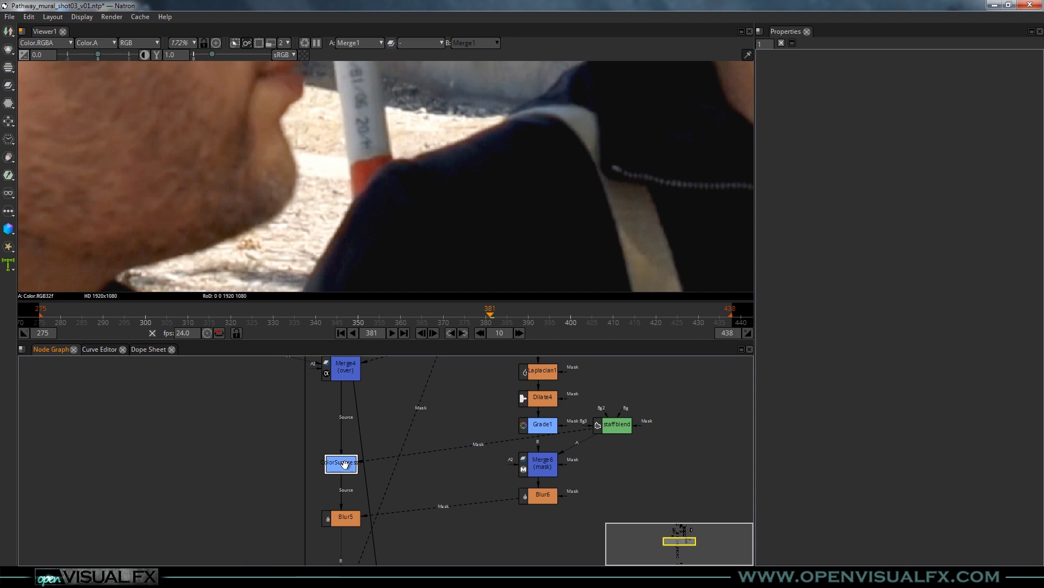
{"action": "key", "text": "1"}
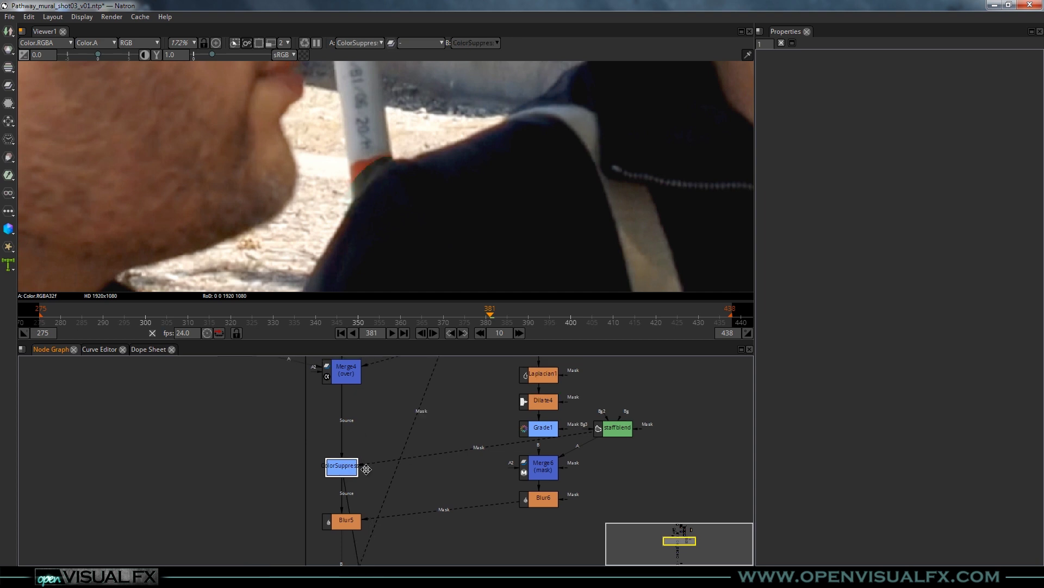
Re-enable Merge1, and toggle ColorSuppress1 off and on to examine the staff's edge at the shoulder up close.
{"action": "left_click_drag", "start_coordinate": [522, 401], "coordinate": [522, 496]}
{"action": "left_click", "coordinate": [354, 374]}
{"action": "key", "text": "d"}
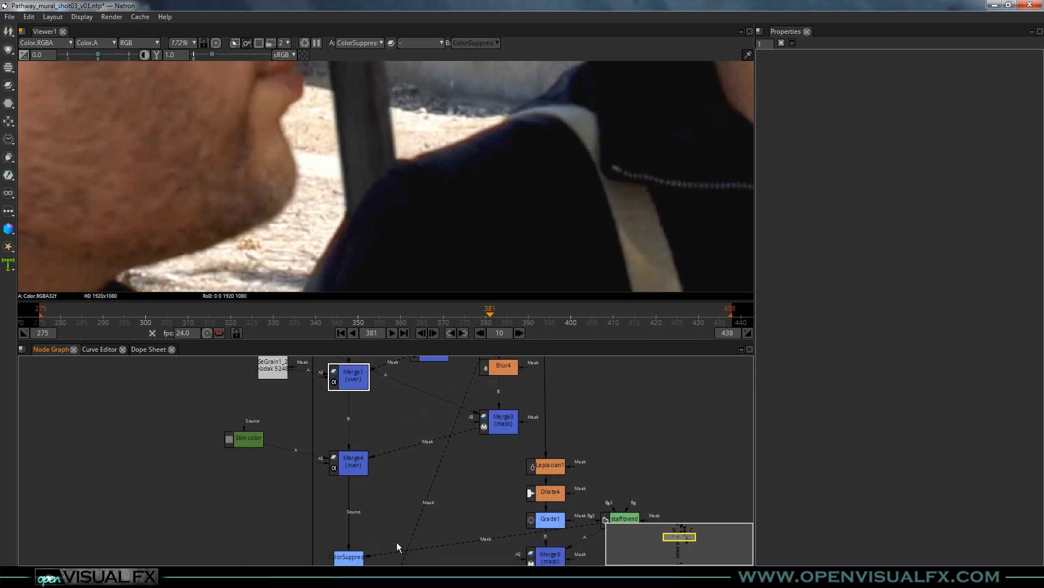
{"action": "left_click_drag", "start_coordinate": [398, 547], "coordinate": [391, 472]}
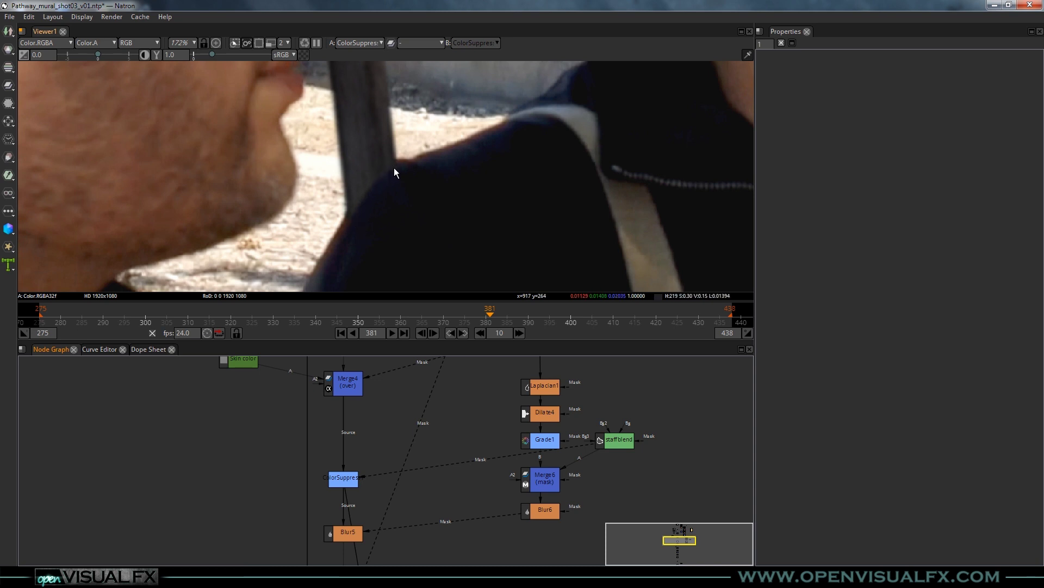
{"action": "scroll", "coordinate": [397, 169], "scroll_direction": "up", "scroll_amount": 4}
{"action": "left_click", "coordinate": [349, 484]}
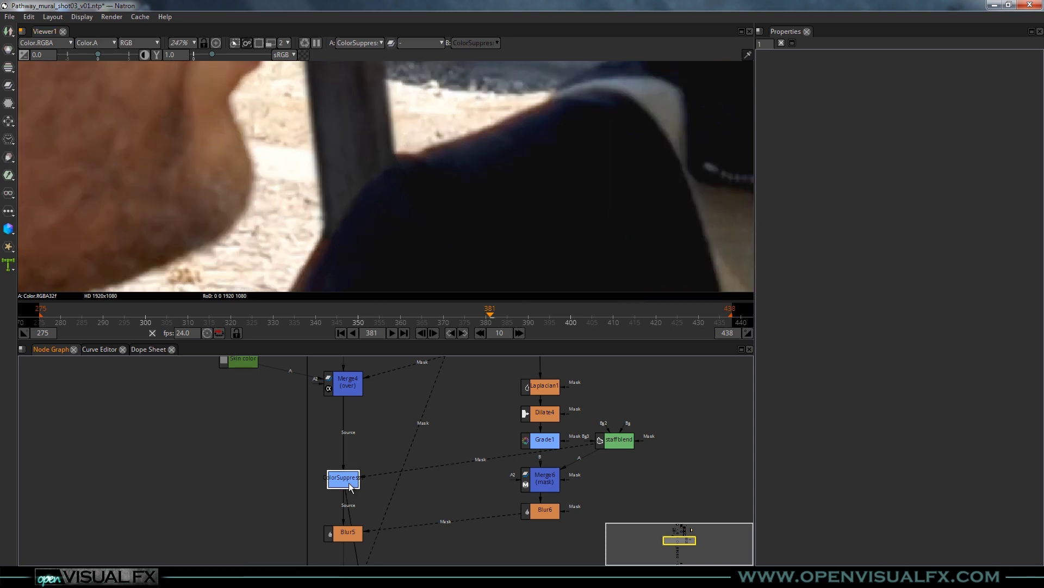
{"action": "key", "text": "d"}
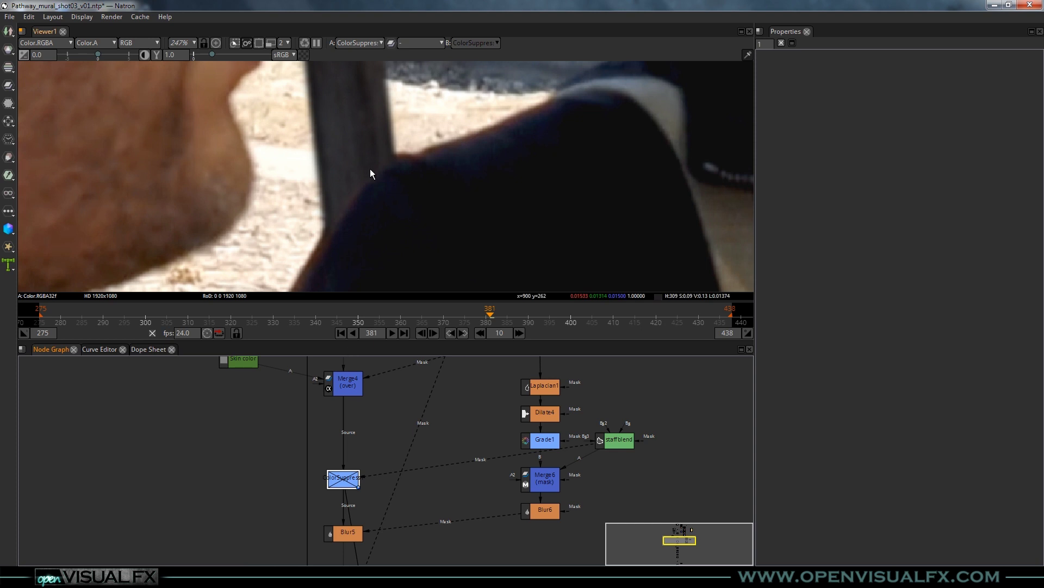
{"action": "key", "text": "d"}
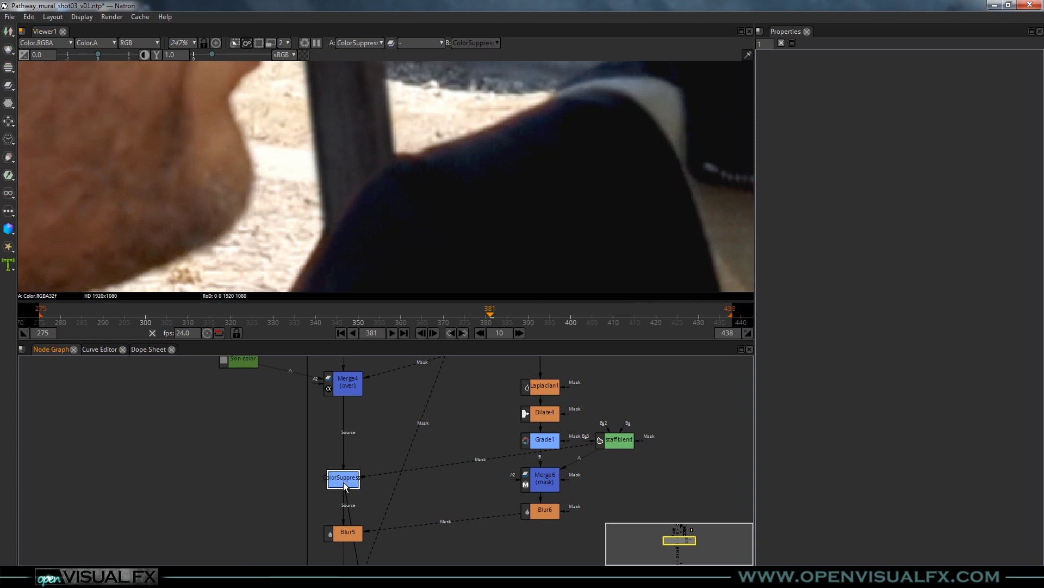
Display the Blur5 output in the viewer, inspect the staff's edge at the shoulder, and open the Blur5 settings.
{"action": "left_click_drag", "start_coordinate": [372, 477], "coordinate": [367, 449]}
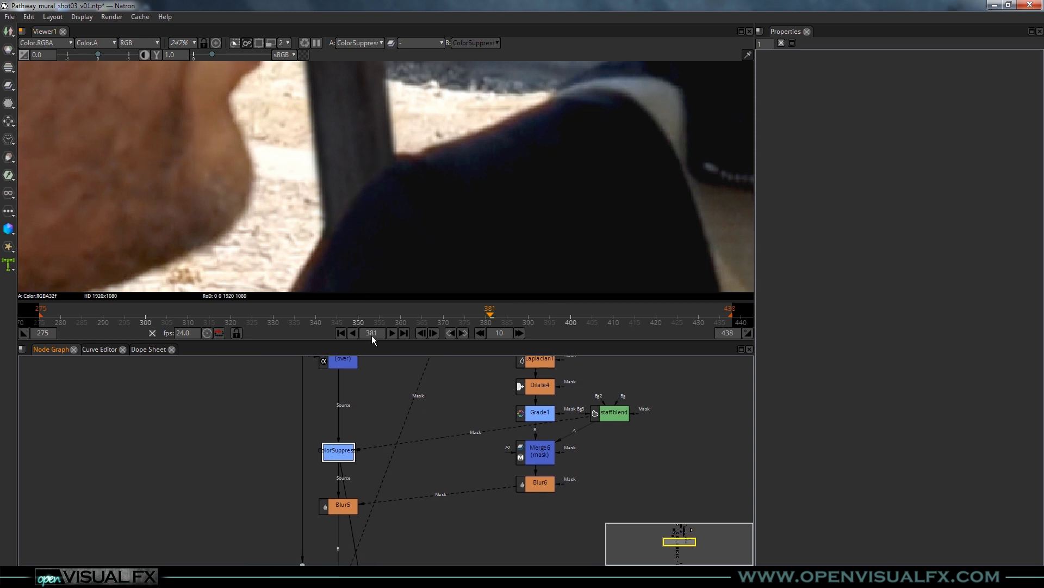
{"action": "scroll", "coordinate": [380, 215], "scroll_direction": "up", "scroll_amount": 3}
{"action": "scroll", "coordinate": [380, 213], "scroll_direction": "down", "scroll_amount": 2}
{"action": "left_click", "coordinate": [343, 509]}
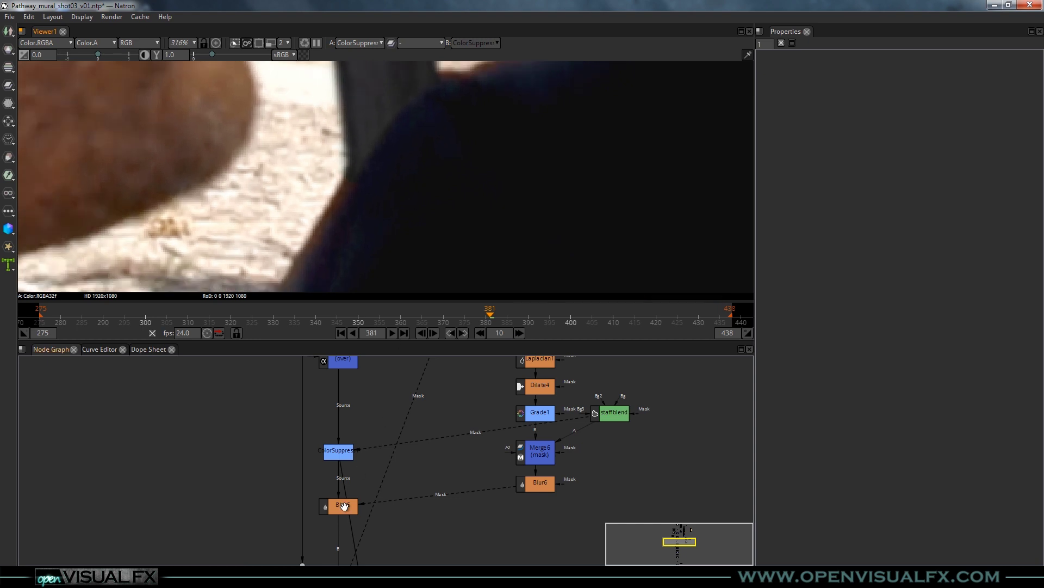
{"action": "key", "text": "1"}
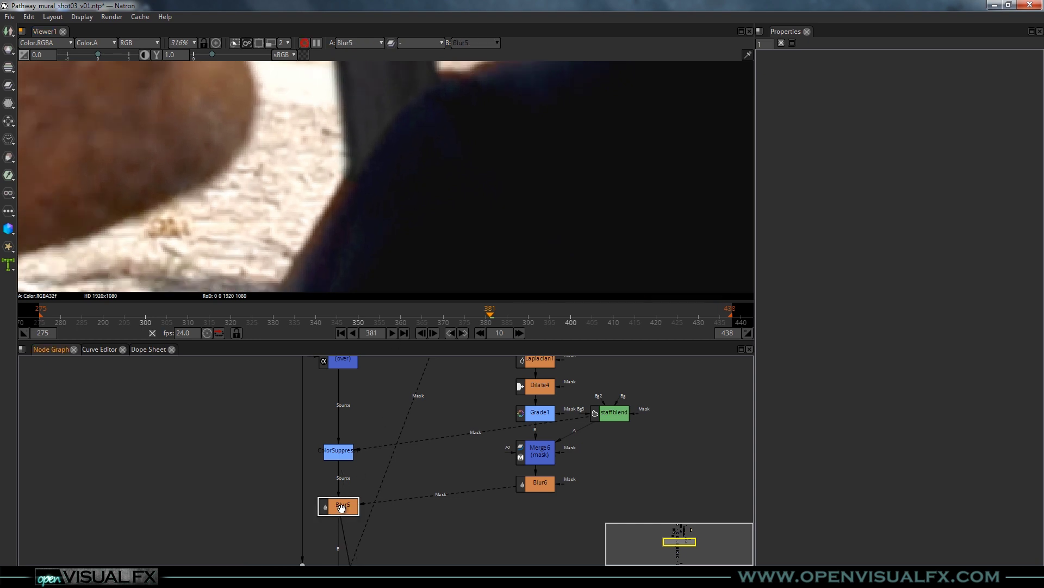
{"action": "scroll", "coordinate": [374, 199], "scroll_direction": "down", "scroll_amount": 5}
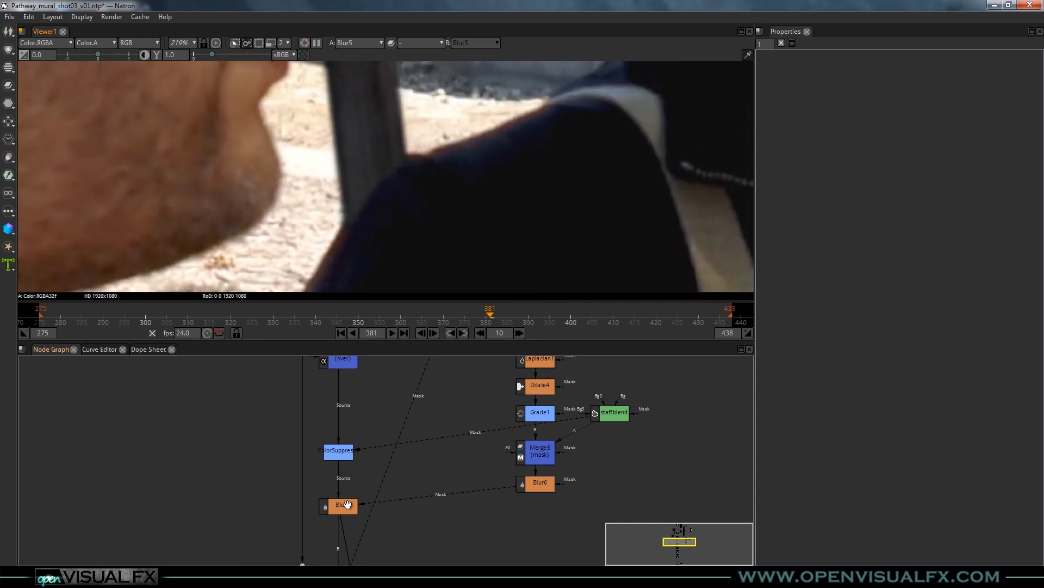
{"action": "double_click", "coordinate": [347, 510]}
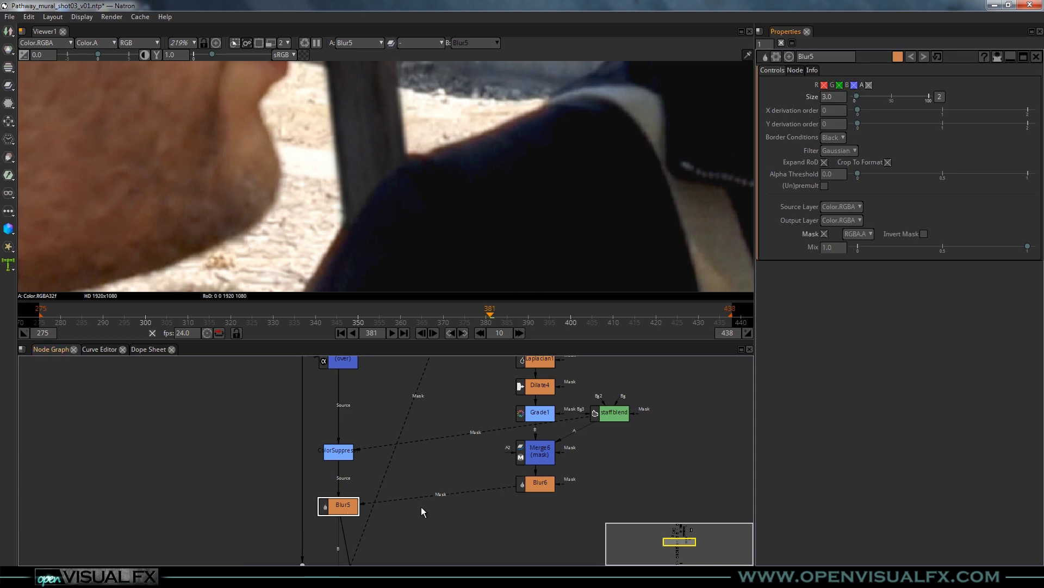
Step through the alpha outputs of Laplacian1, Dilate4 and Grade1 in the viewer to examine how the edge matte is built.
{"action": "left_click_drag", "start_coordinate": [541, 447], "coordinate": [500, 507]}
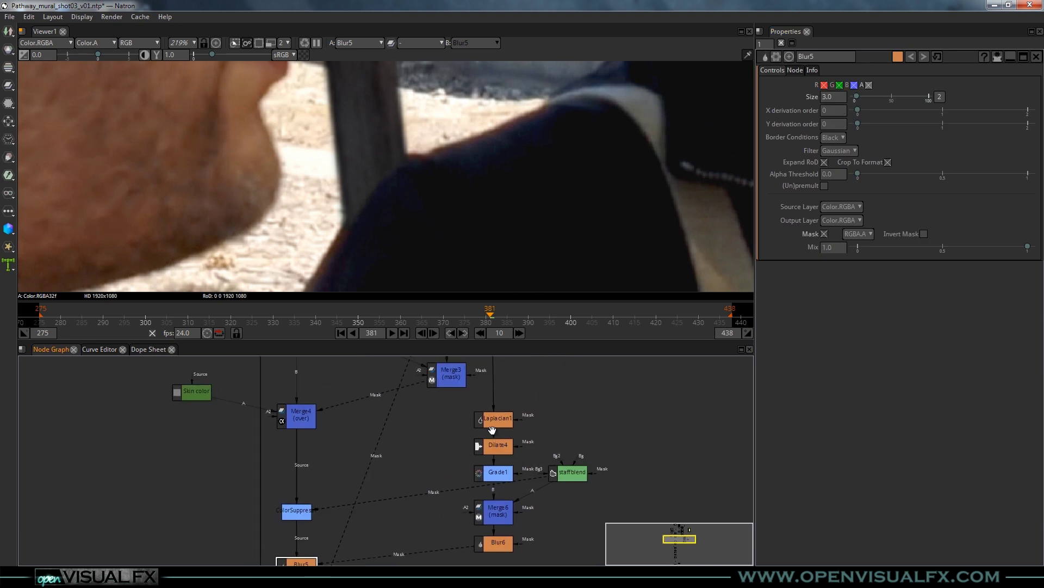
{"action": "scroll", "coordinate": [400, 141], "scroll_direction": "down", "scroll_amount": 2}
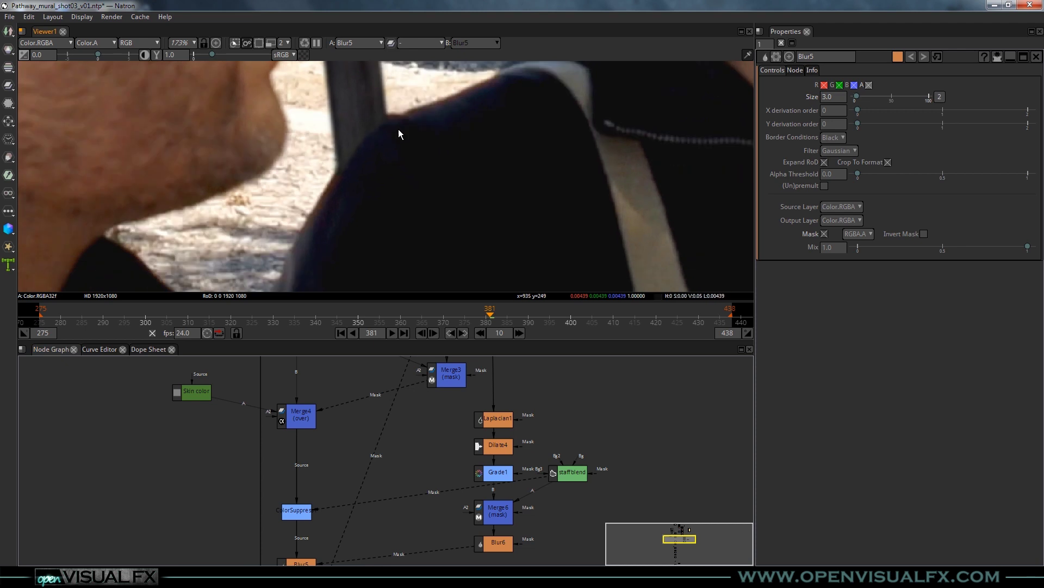
{"action": "left_click", "coordinate": [498, 422]}
{"action": "key", "text": "1"}
{"action": "key", "text": "a"}
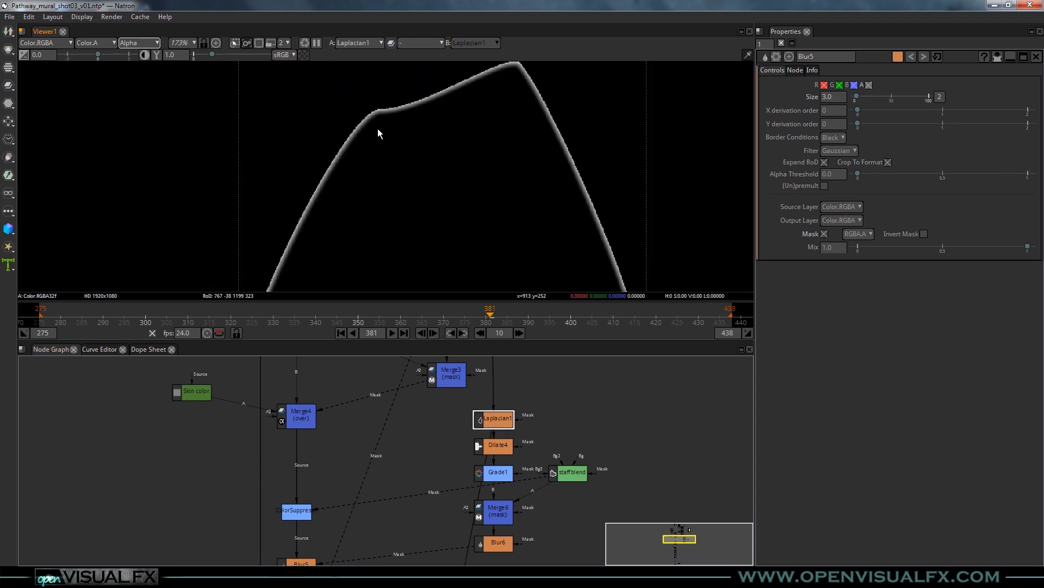
{"action": "left_click", "coordinate": [506, 439]}
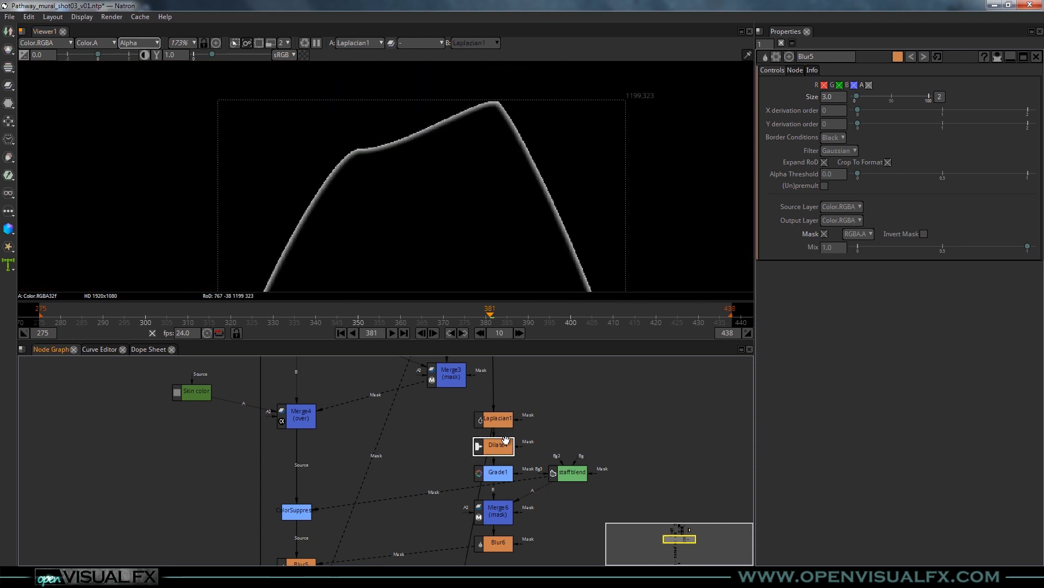
{"action": "key", "text": "1"}
{"action": "left_click", "coordinate": [501, 477]}
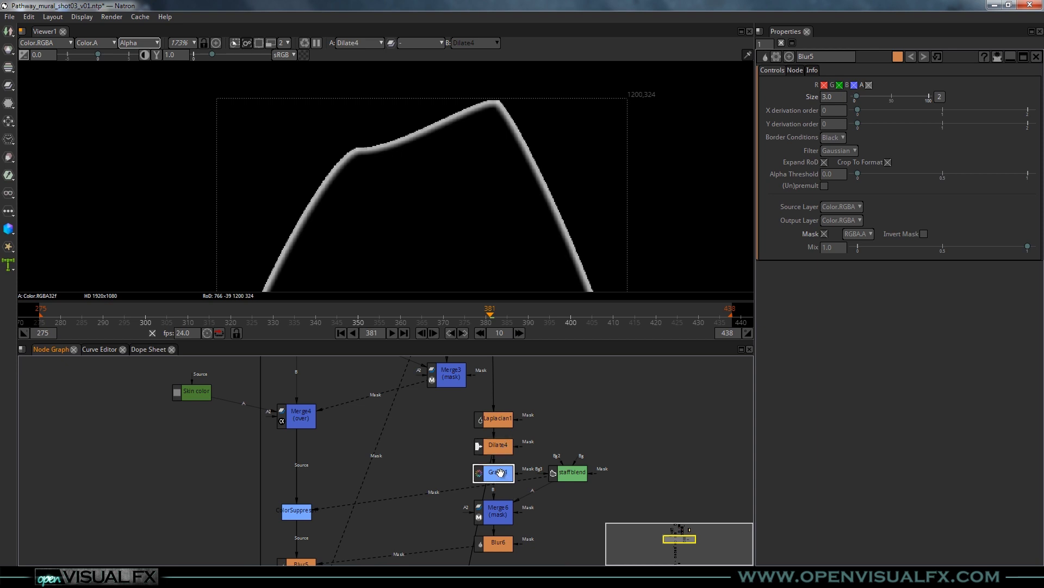
{"action": "key", "text": "1"}
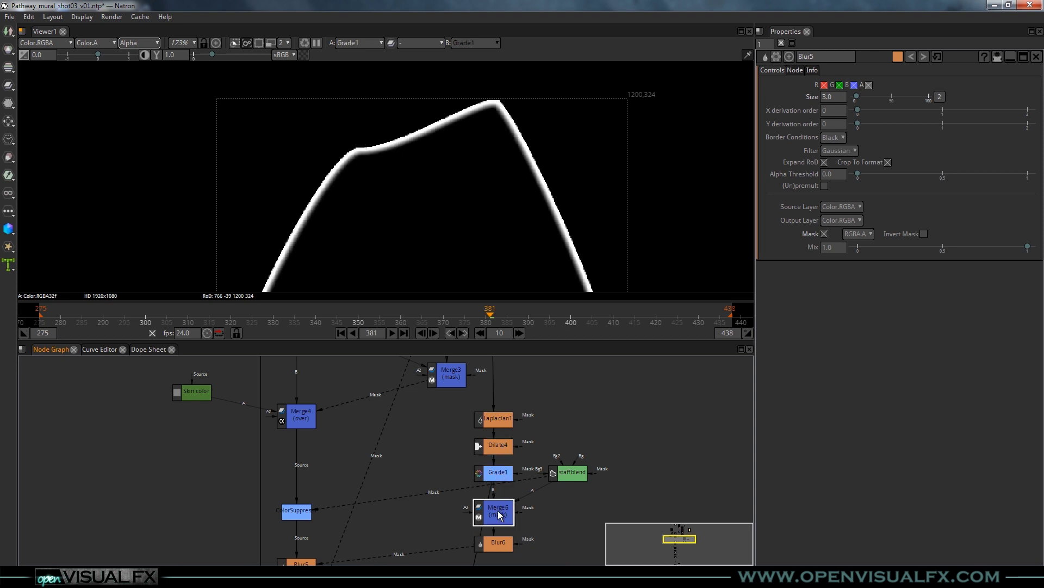
Display the Merge6 mask and the Blur6 output in the viewer to examine the edge matte limited to the staff area.
{"action": "key", "text": "1"}
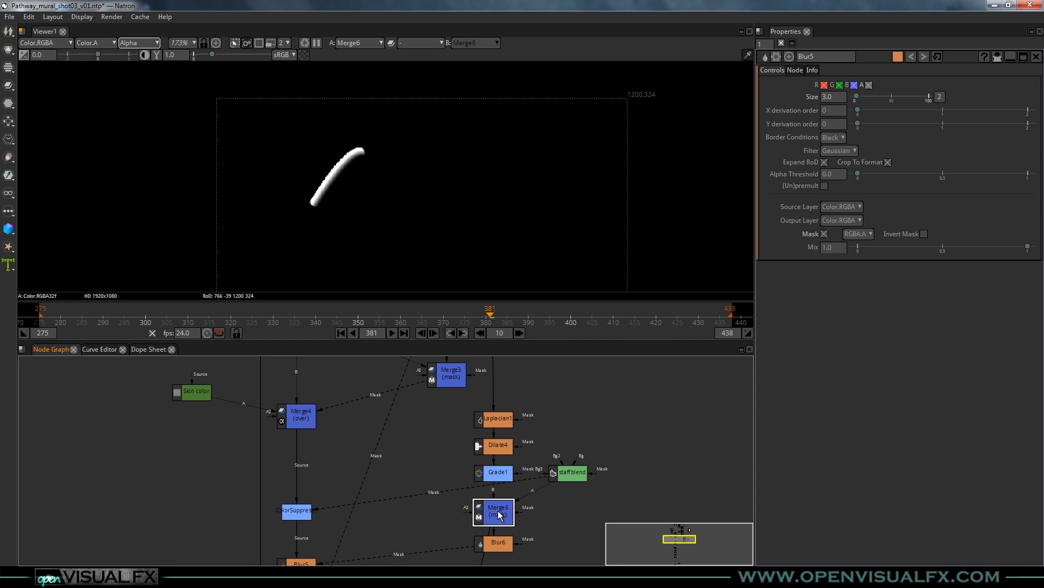
{"action": "left_click", "coordinate": [496, 546]}
{"action": "key", "text": "1"}
{"action": "left_click_drag", "start_coordinate": [385, 484], "coordinate": [397, 450]}
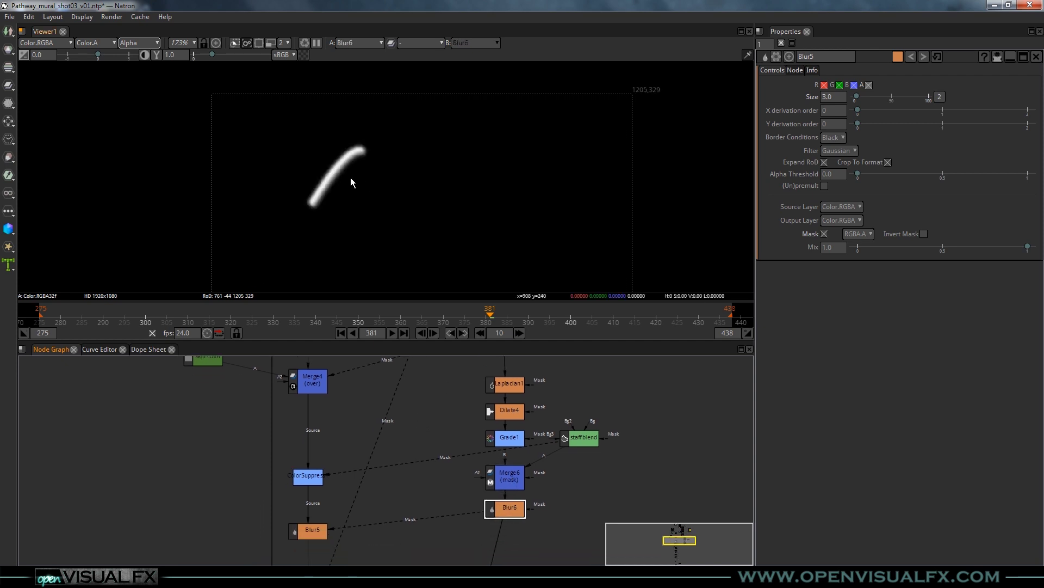
{"action": "left_click_drag", "start_coordinate": [362, 218], "coordinate": [390, 169]}
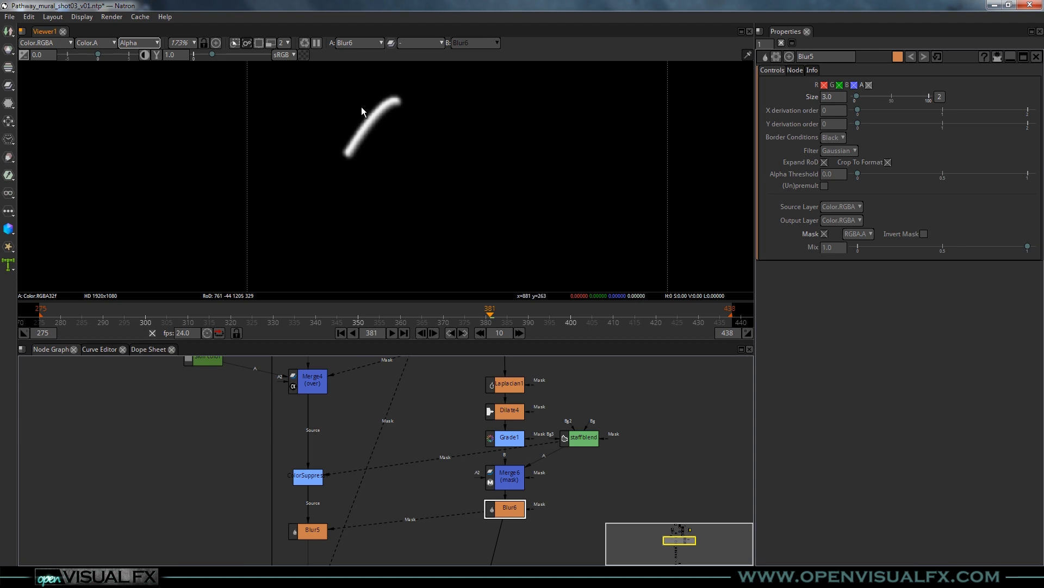
Display the Merge5 output in full colour and inspect the staff's edge at the shoulder, then the wider composite.
{"action": "left_click", "coordinate": [314, 533]}
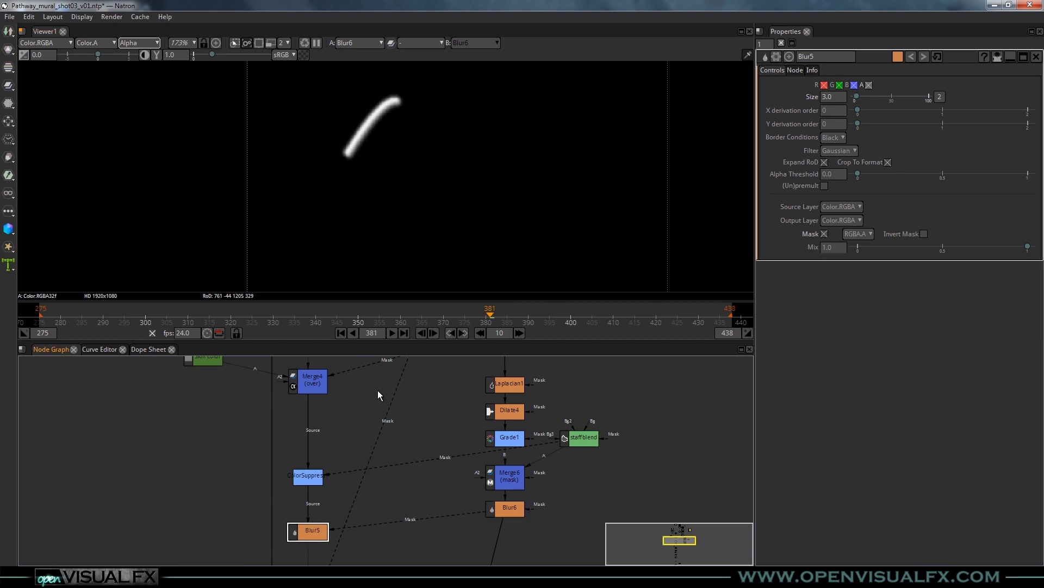
{"action": "scroll", "coordinate": [391, 404], "scroll_direction": "down", "scroll_amount": 3}
{"action": "left_click_drag", "start_coordinate": [346, 510], "coordinate": [357, 462]}
{"action": "left_click", "coordinate": [343, 459]}
{"action": "key", "text": "1"}
{"action": "key", "text": "a"}
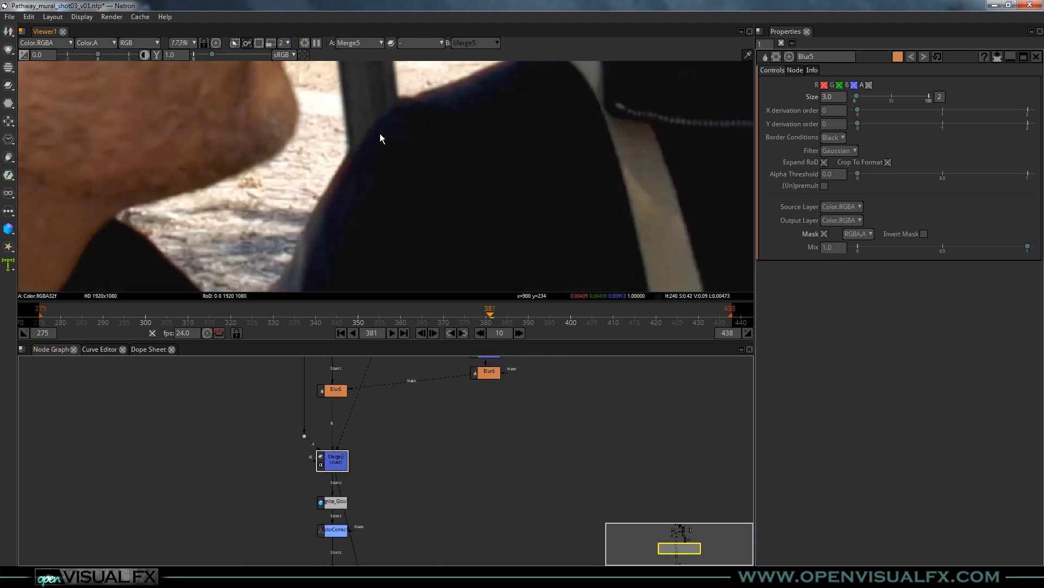
{"action": "scroll", "coordinate": [378, 129], "scroll_direction": "down", "scroll_amount": 3}
{"action": "scroll", "coordinate": [401, 205], "scroll_direction": "down", "scroll_amount": 5}
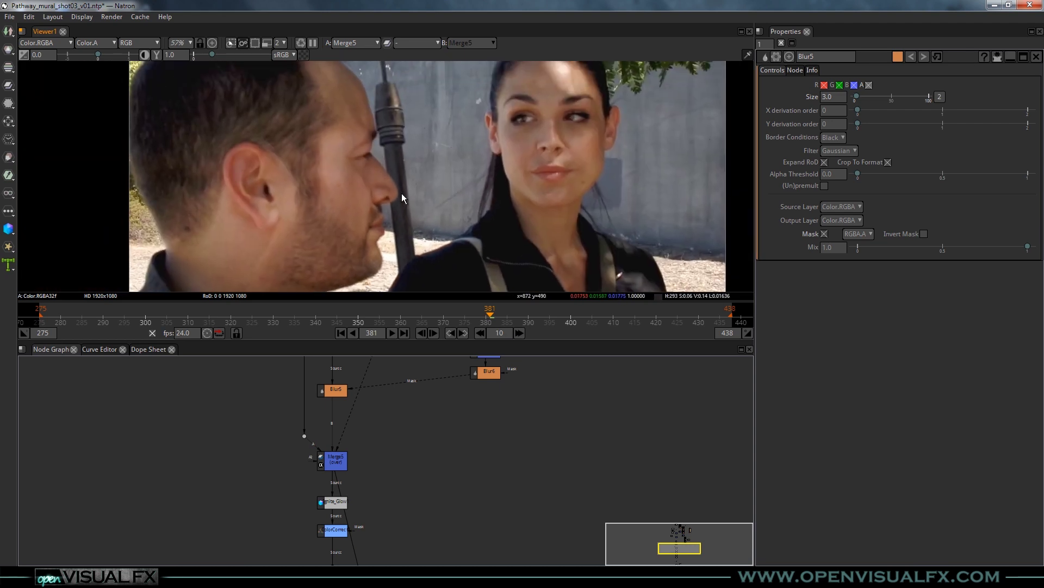
{"action": "left_click_drag", "start_coordinate": [411, 208], "coordinate": [397, 169]}
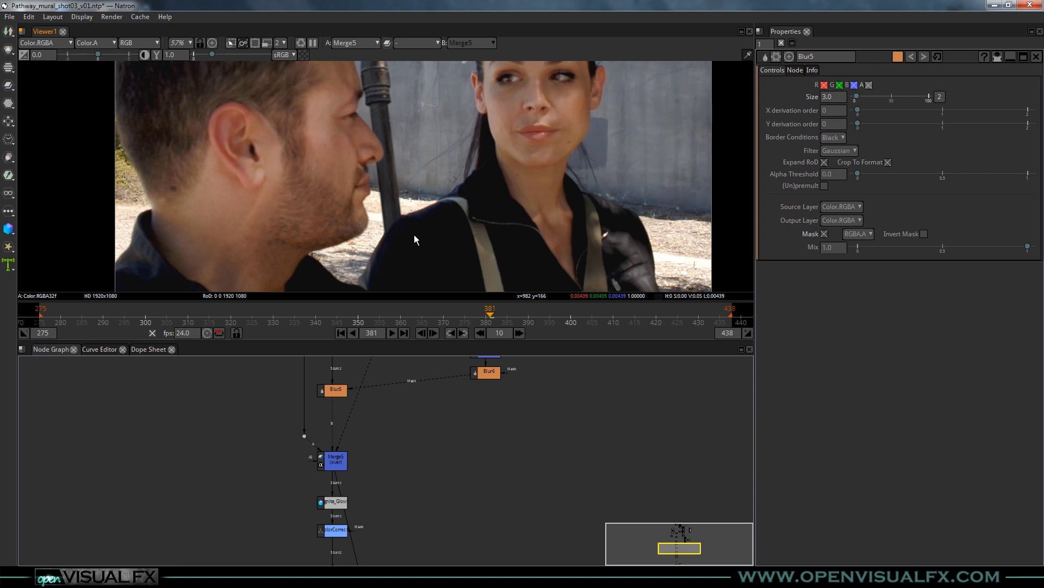
Look over the staff branch of the node graph, and display the Ignite_Glow1 output to examine the glow on the whole frame.
{"action": "left_click_drag", "start_coordinate": [457, 437], "coordinate": [420, 499]}
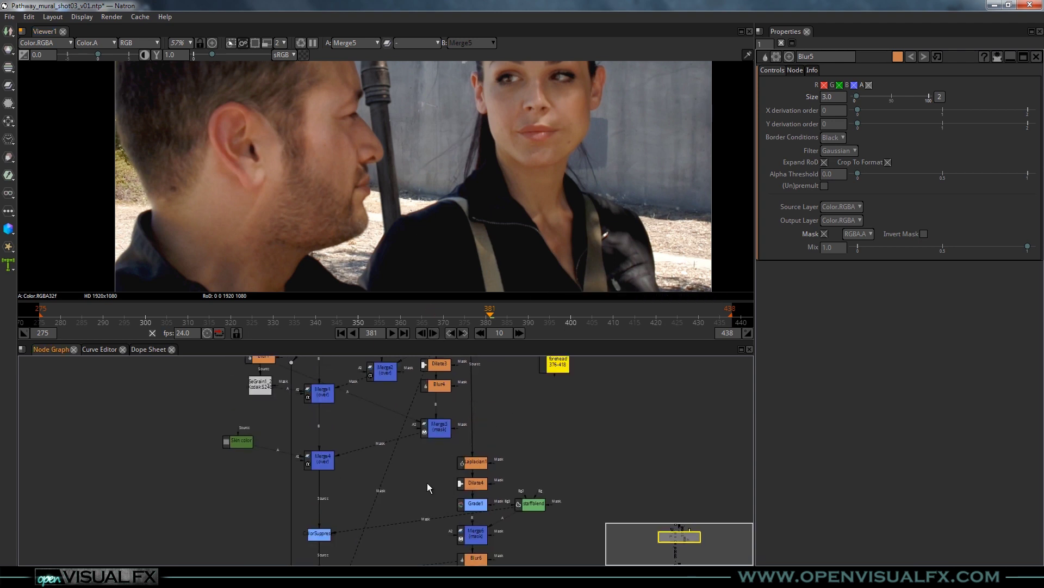
{"action": "scroll", "coordinate": [427, 482], "scroll_direction": "down", "scroll_amount": 2}
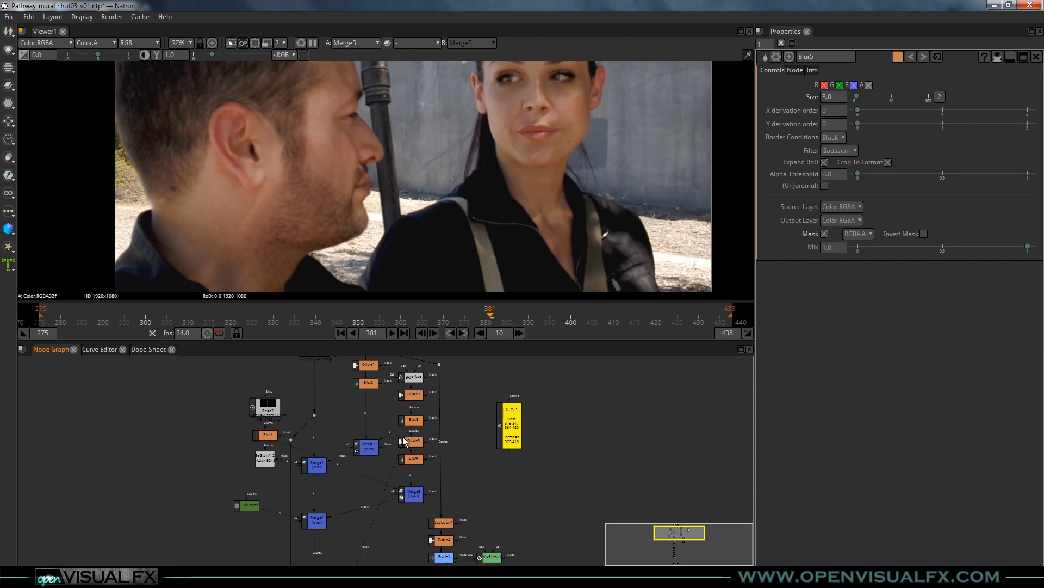
{"action": "scroll", "coordinate": [404, 441], "scroll_direction": "down", "scroll_amount": 5}
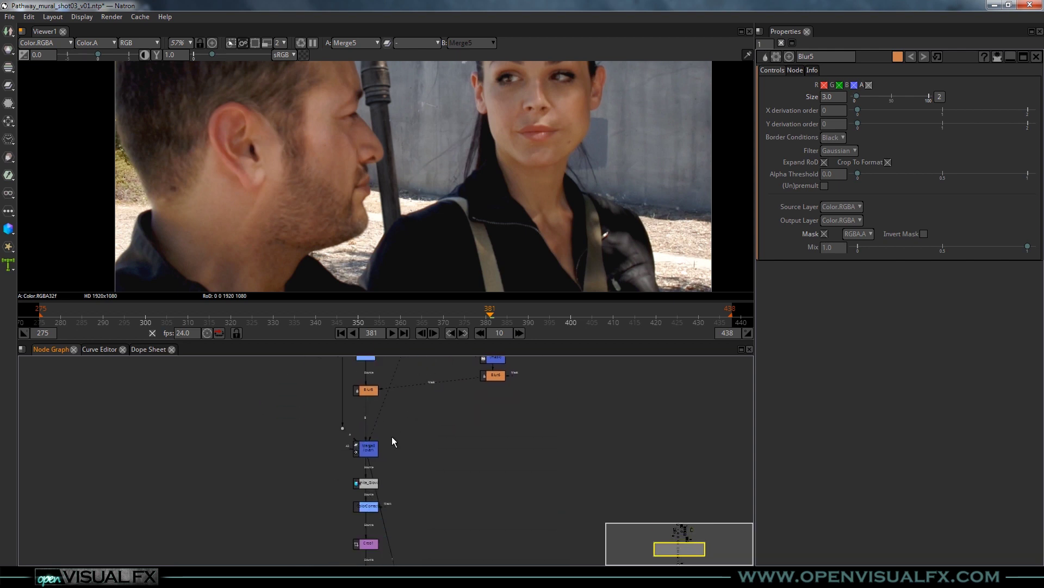
{"action": "scroll", "coordinate": [389, 433], "scroll_direction": "down", "scroll_amount": 3}
{"action": "left_click", "coordinate": [375, 413]}
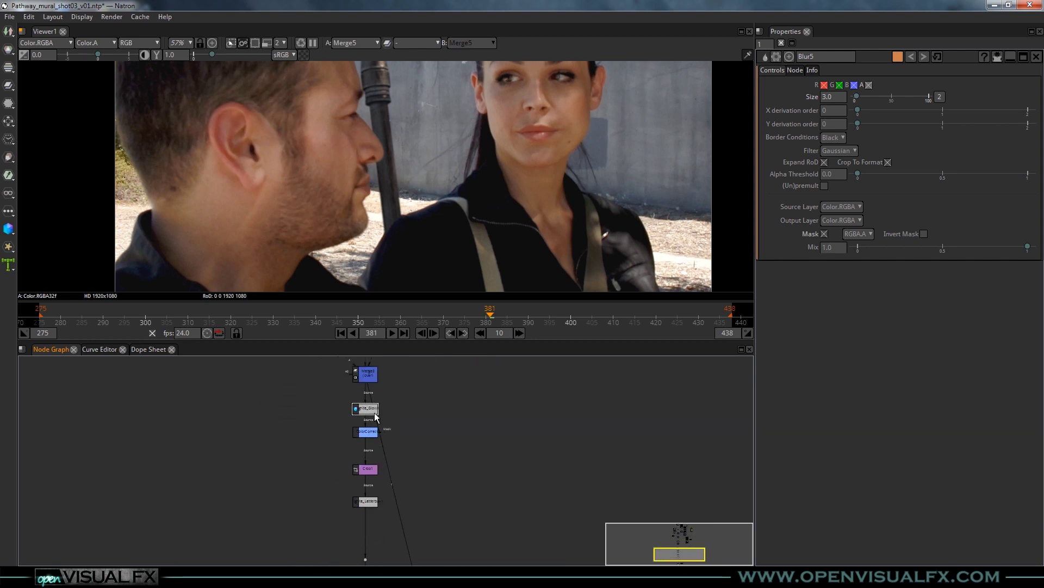
{"action": "key", "text": "1"}
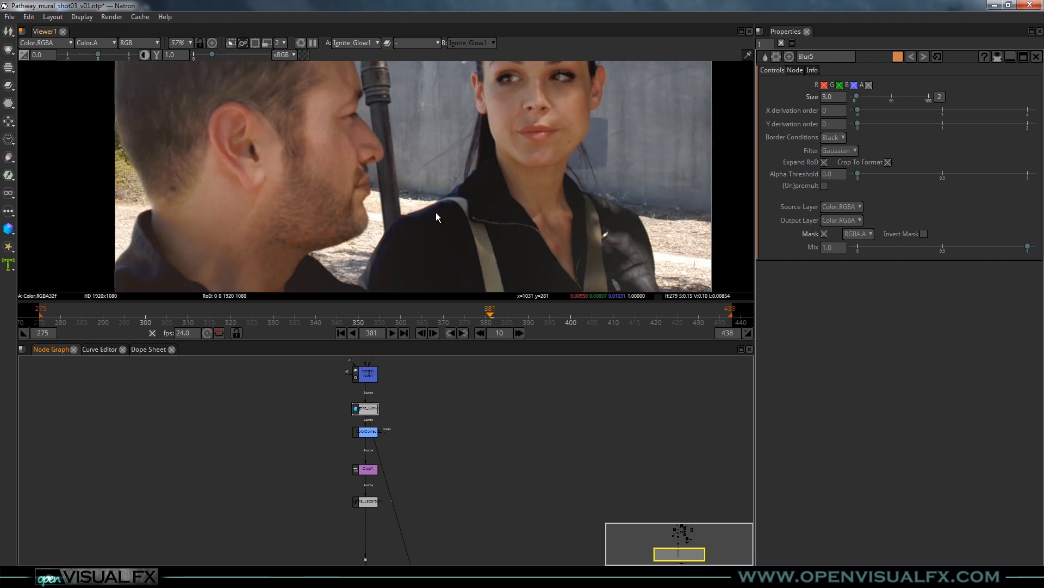
{"action": "scroll", "coordinate": [436, 213], "scroll_direction": "down", "scroll_amount": 1}
{"action": "scroll", "coordinate": [436, 213], "scroll_direction": "down", "scroll_amount": 3}
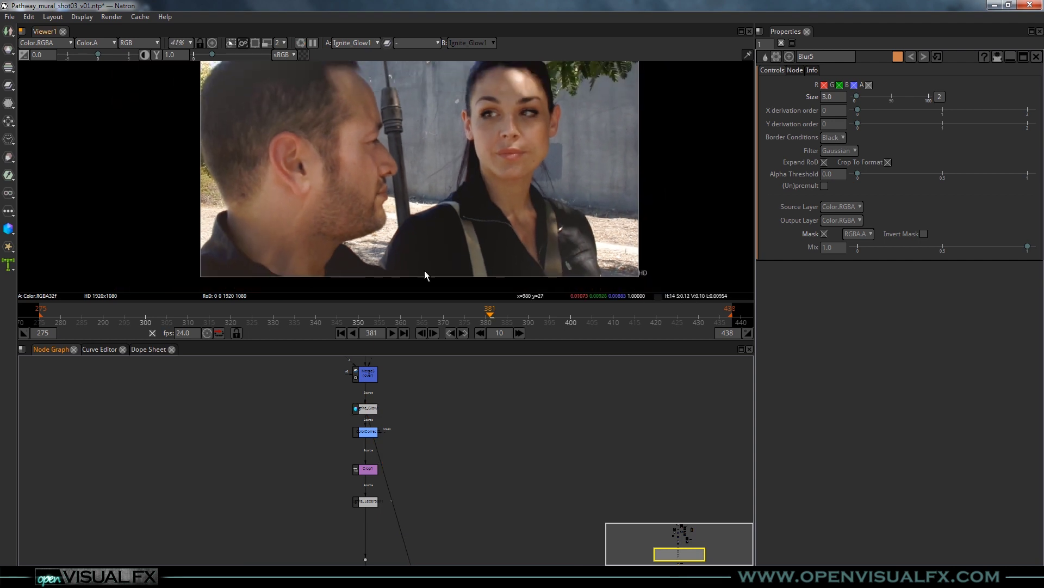
Step through the ColorCorrect2, Crop1 and Ignite letterbox outputs in the viewer to examine the final grading and framing.
{"action": "left_click", "coordinate": [366, 433]}
{"action": "scroll", "coordinate": [450, 222], "scroll_direction": "down", "scroll_amount": 1}
{"action": "key", "text": "1"}
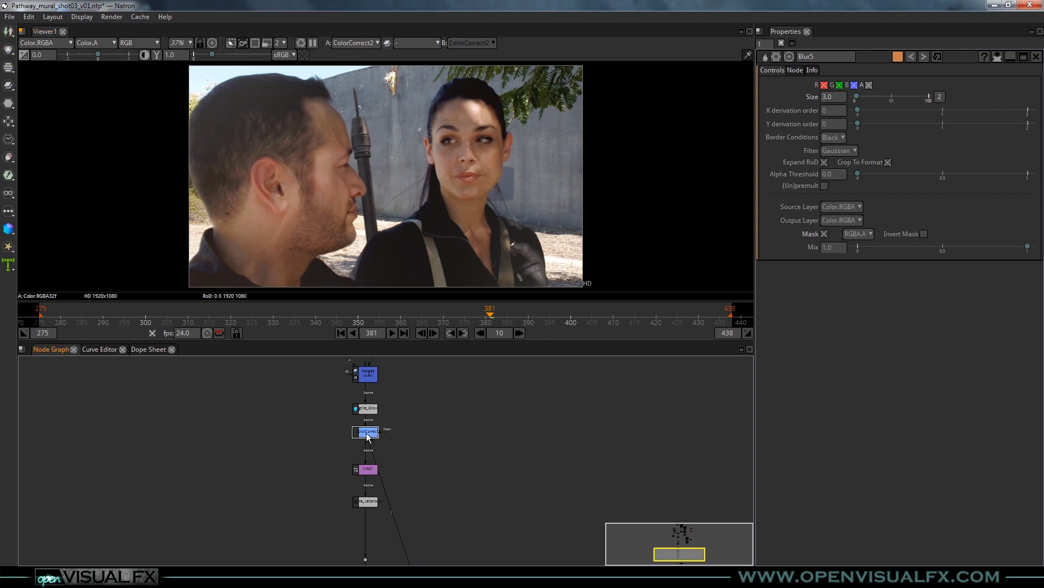
{"action": "left_click", "coordinate": [371, 471]}
{"action": "key", "text": "1"}
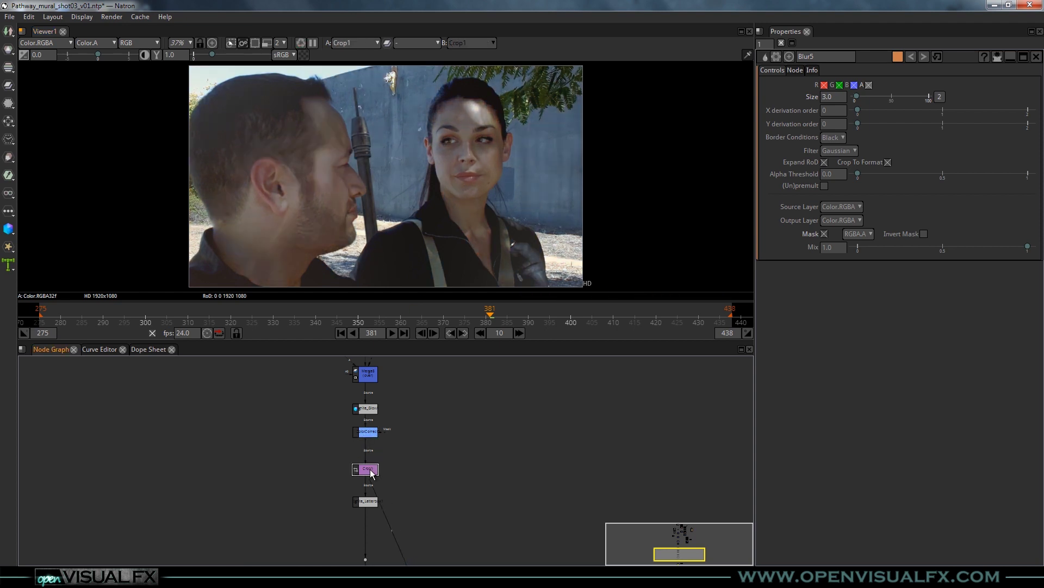
{"action": "left_click", "coordinate": [368, 501]}
{"action": "key", "text": "1"}
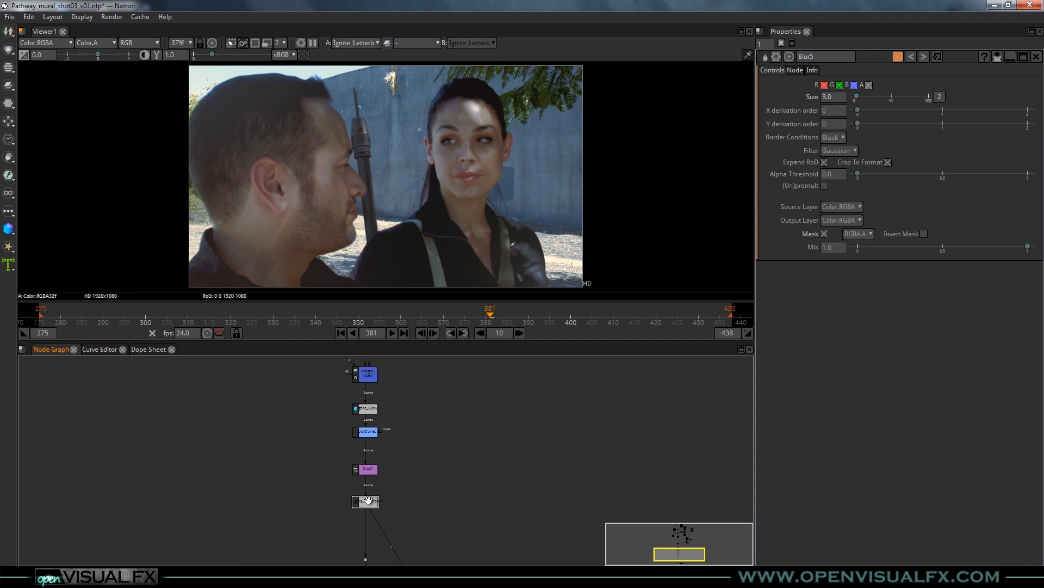
Examine the end of the node graph, where the letterbox output feeds the Write node, and clear the node selection.
{"action": "left_click_drag", "start_coordinate": [393, 545], "coordinate": [379, 436]}
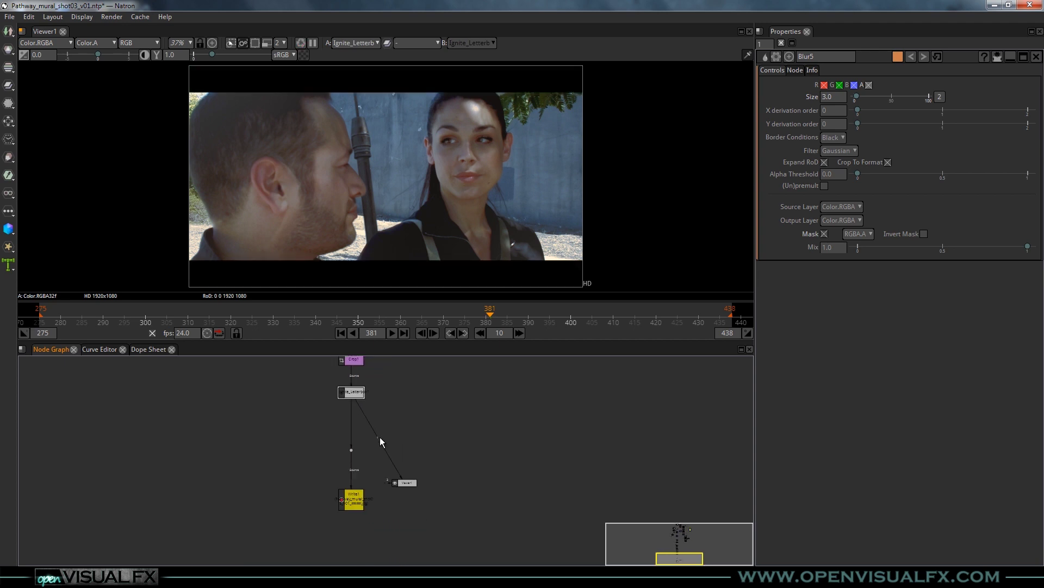
{"action": "left_click", "coordinate": [349, 507]}
{"action": "scroll", "coordinate": [387, 480], "scroll_direction": "up", "scroll_amount": 1}
{"action": "left_click_drag", "start_coordinate": [386, 481], "coordinate": [402, 467]}
{"action": "left_click", "coordinate": [470, 399]}
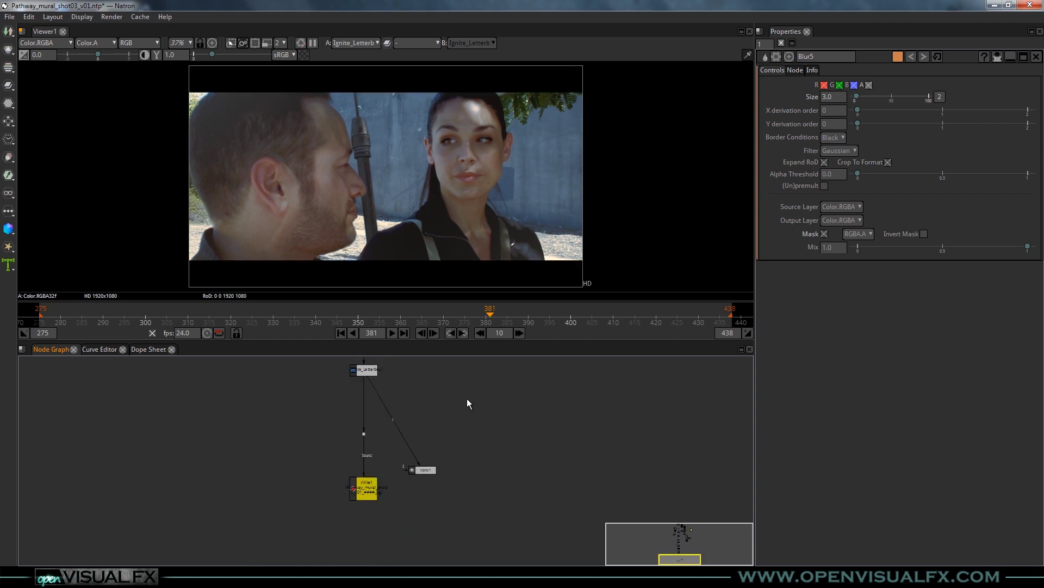